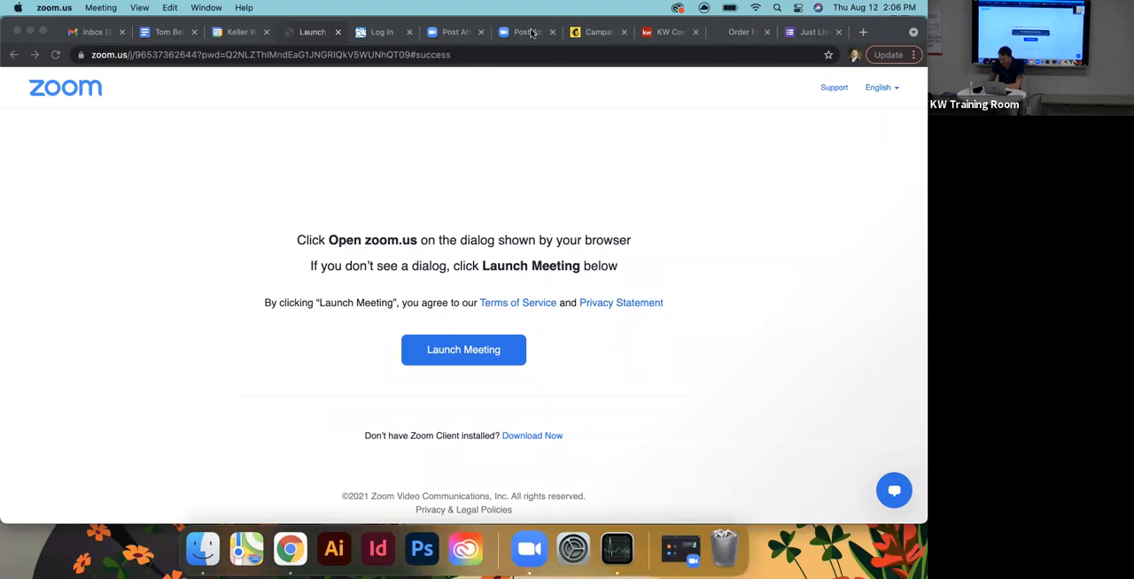
- Sign in to the MLSListings site with the account username and password, and decline saving the password in the browser
click(390, 34)
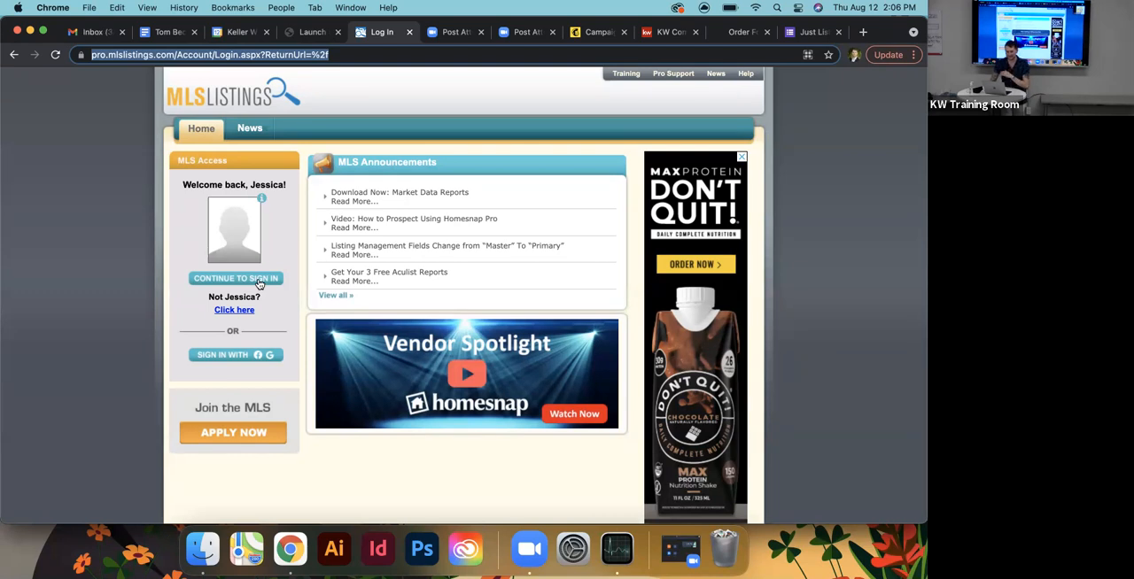
click(258, 281)
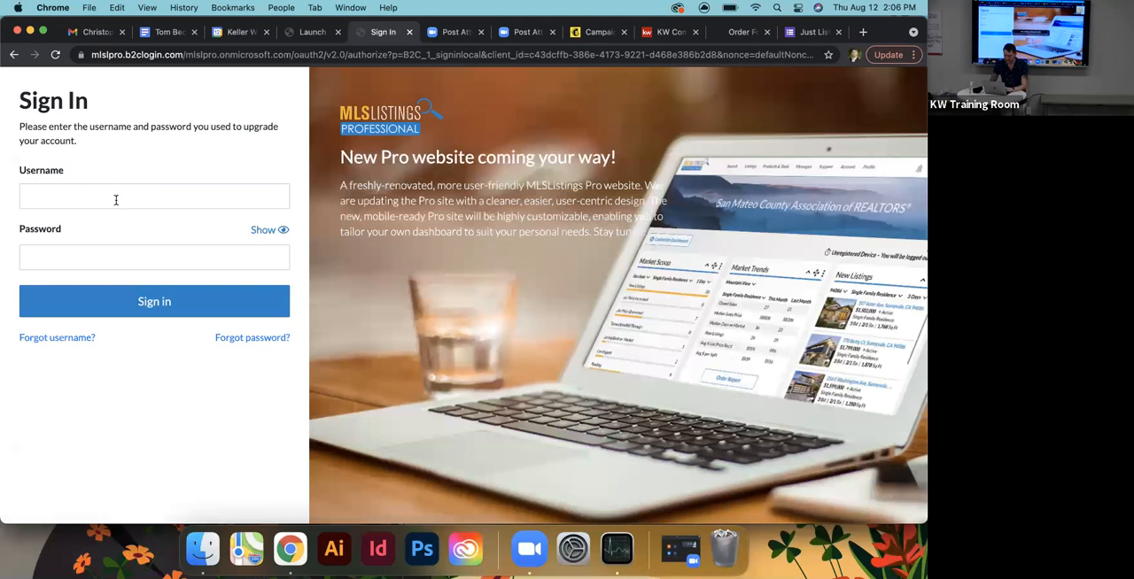
click(114, 199)
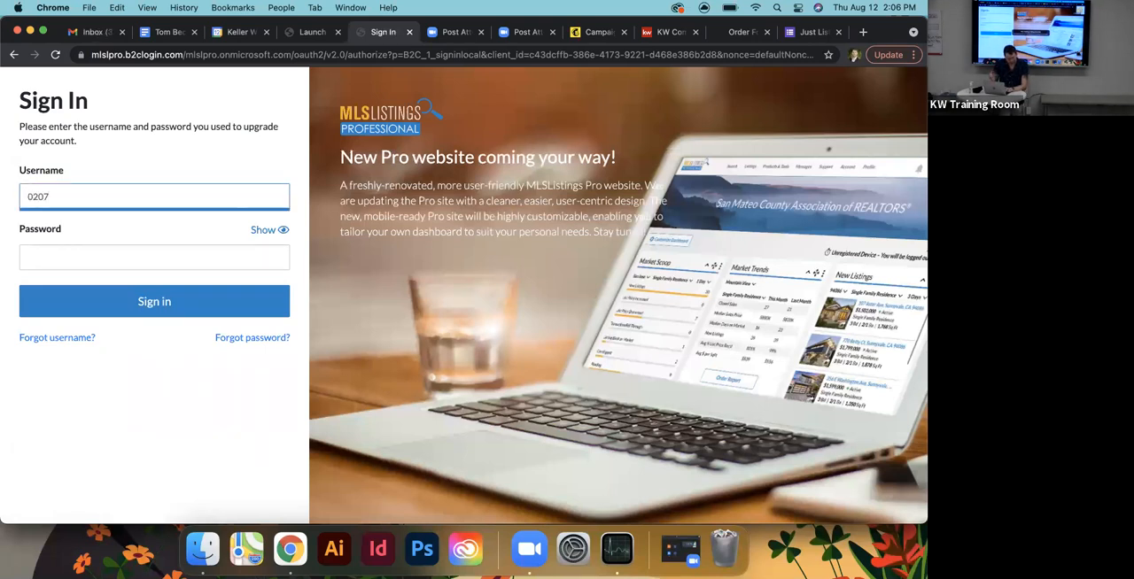
text(3004)
click(94, 253)
text(••••••••••••)
key(Return)
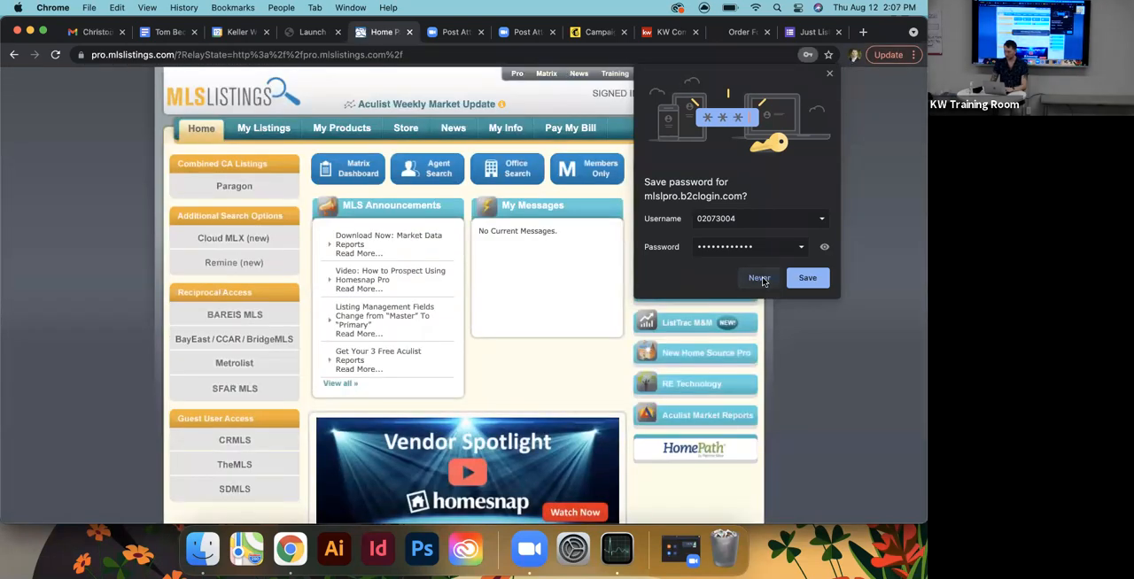
click(765, 278)
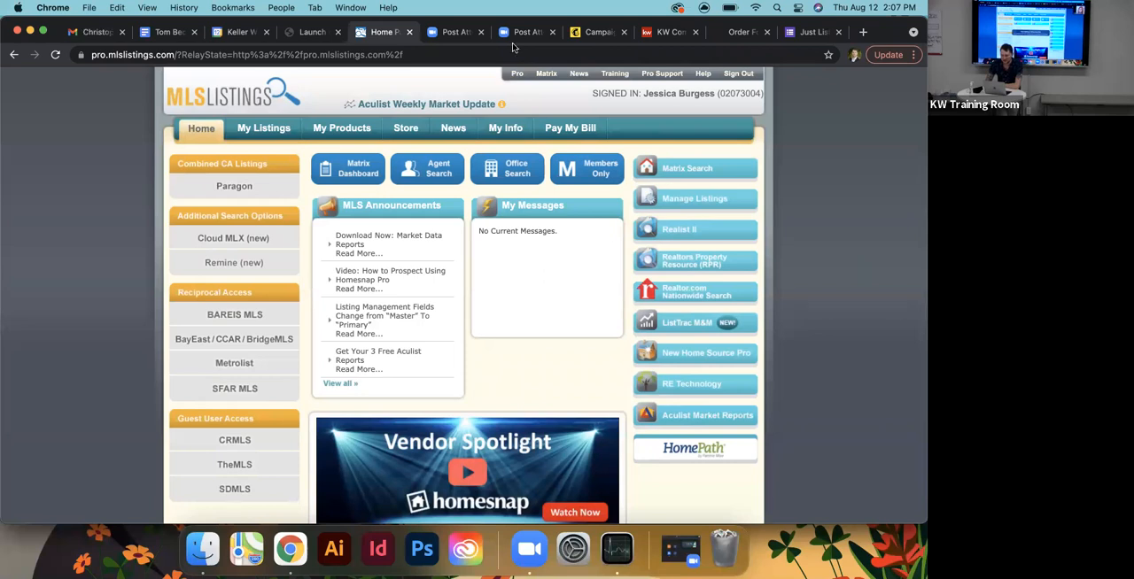
- Open Matrix from the MLSListings home page and go to its Stats section
click(684, 169)
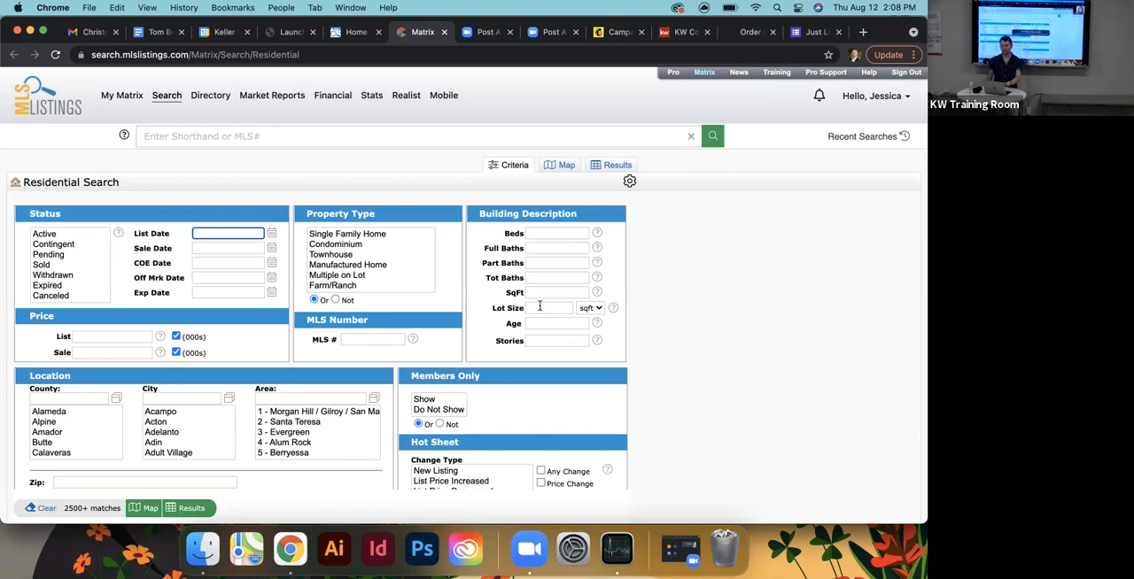
mouse_move(539, 307)
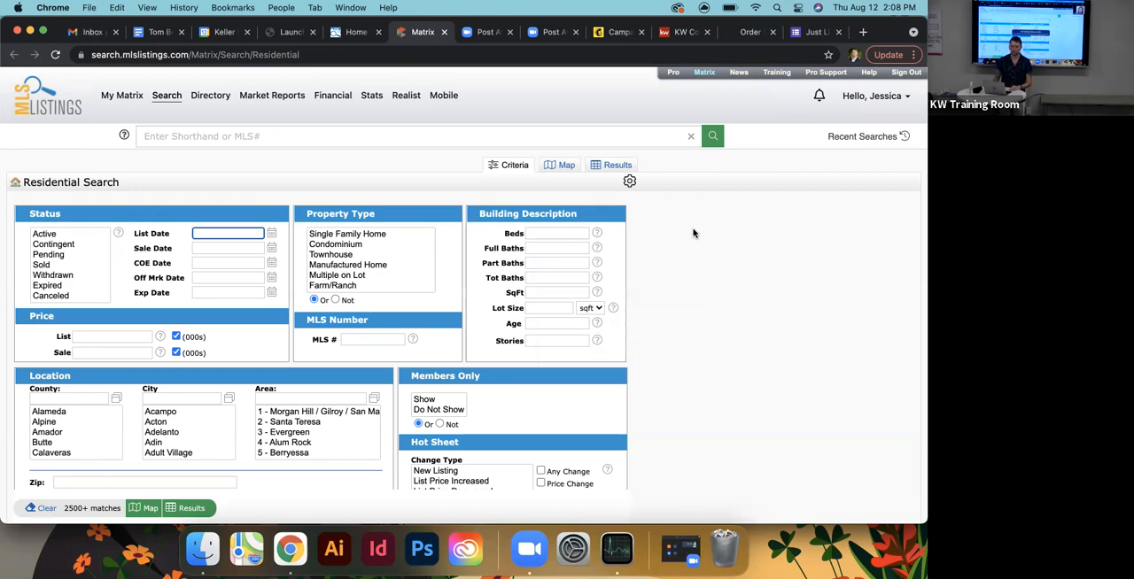
click(372, 95)
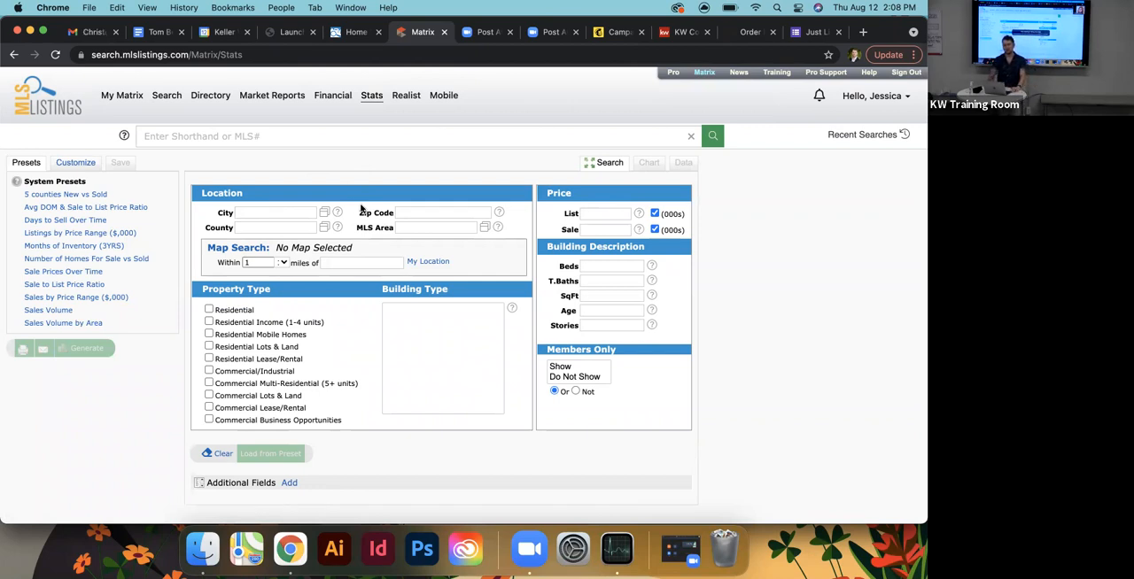
- Set the stats search county to SCC - Santa Clara
click(270, 228)
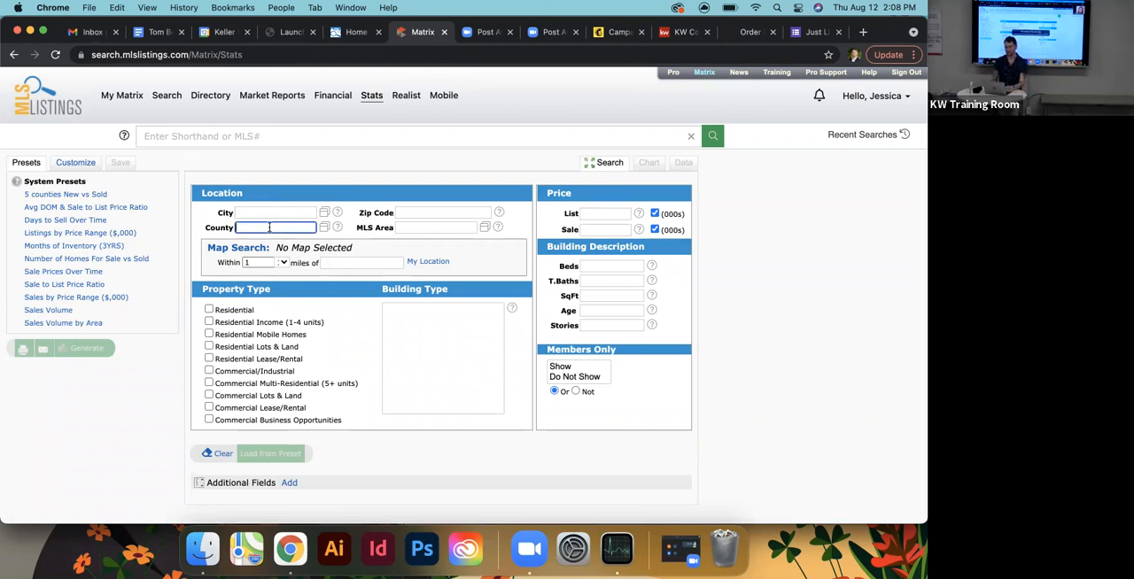
text(sc)
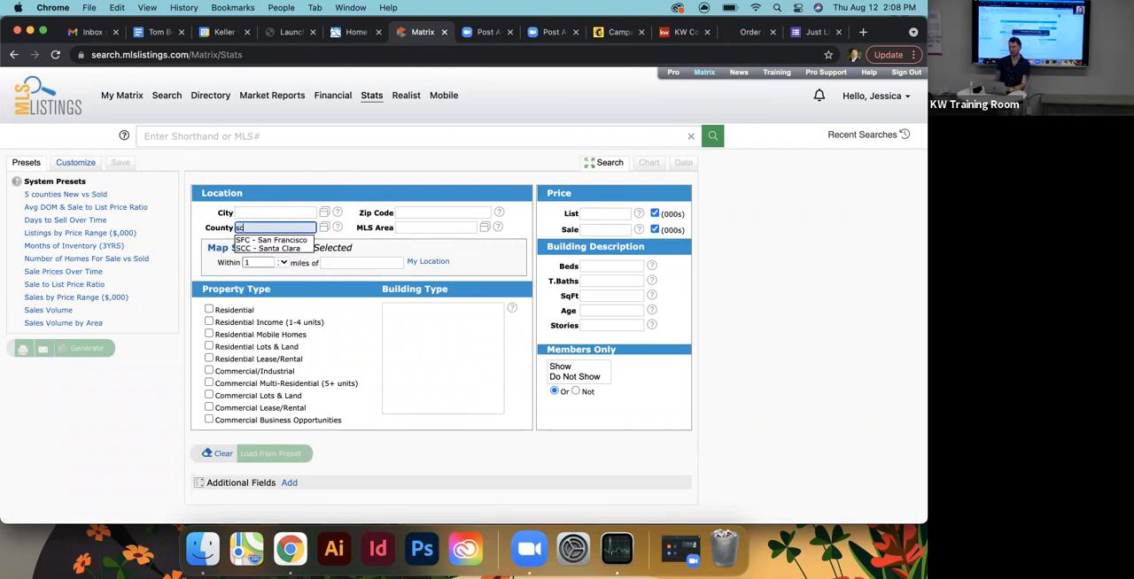
click(270, 249)
click(365, 239)
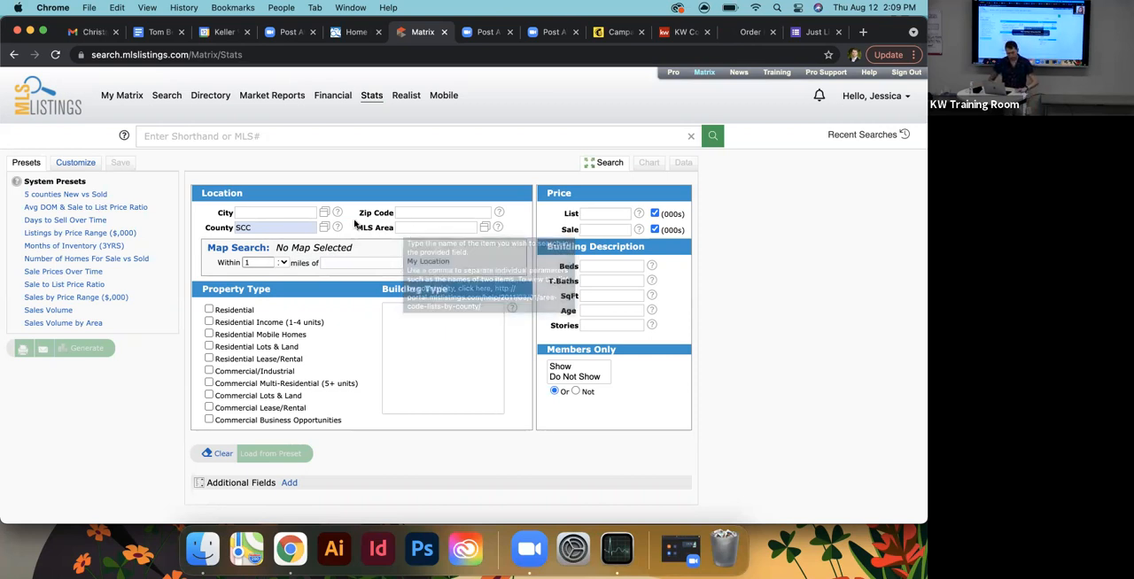
click(401, 229)
text(willow)
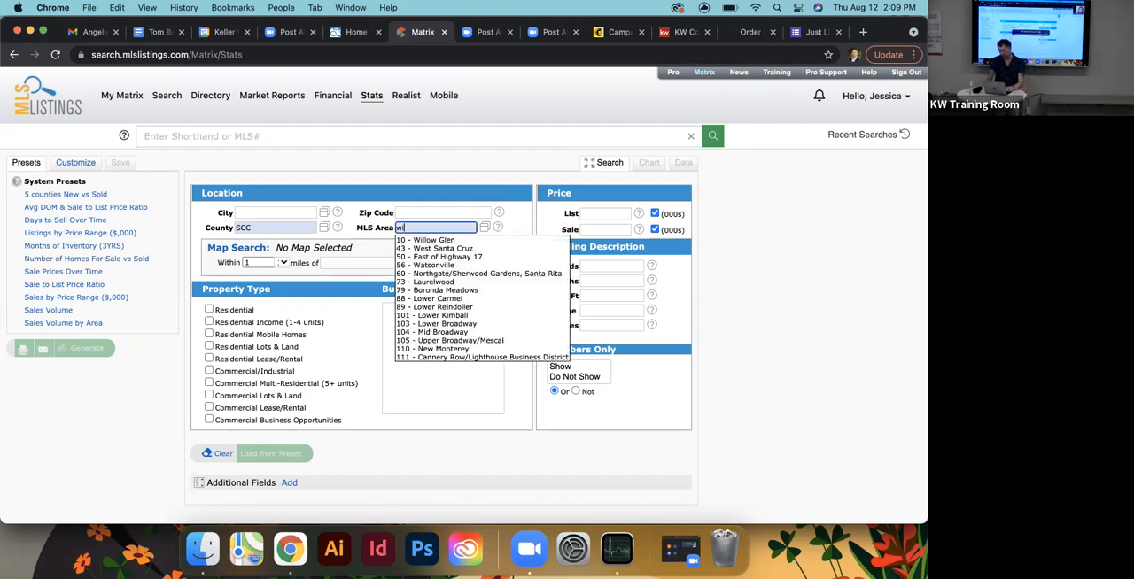
click(432, 241)
key(BackSpace)
key(BackSpace)
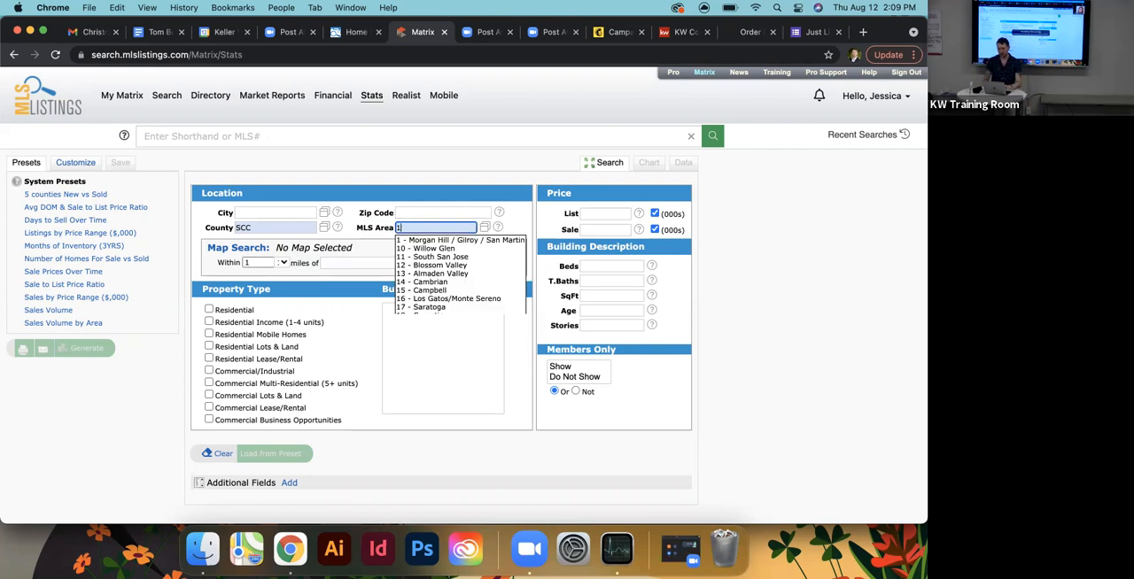
text(l)
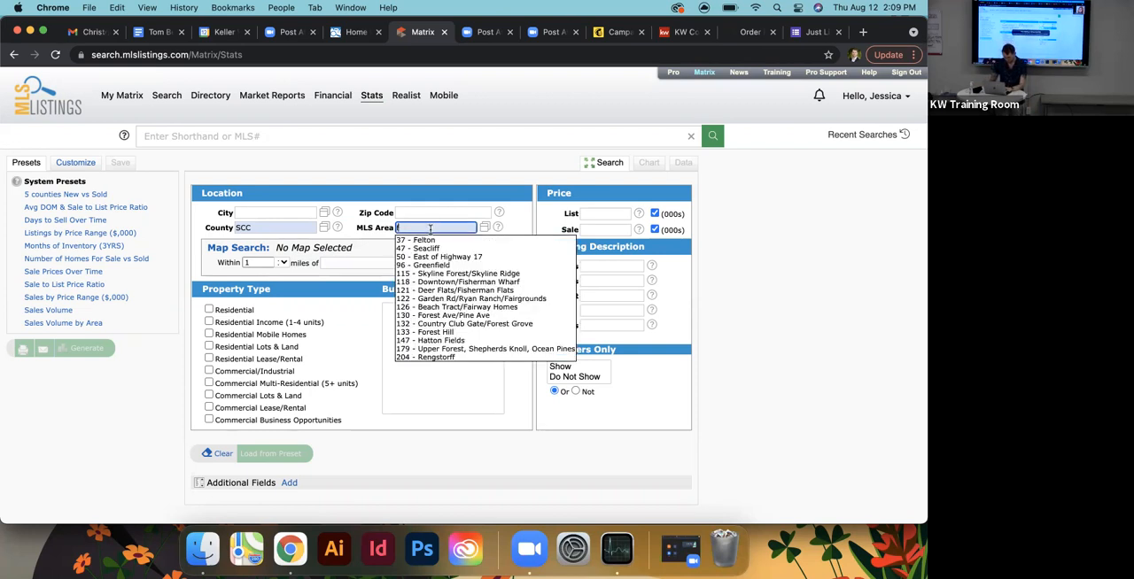
key(BackSpace)
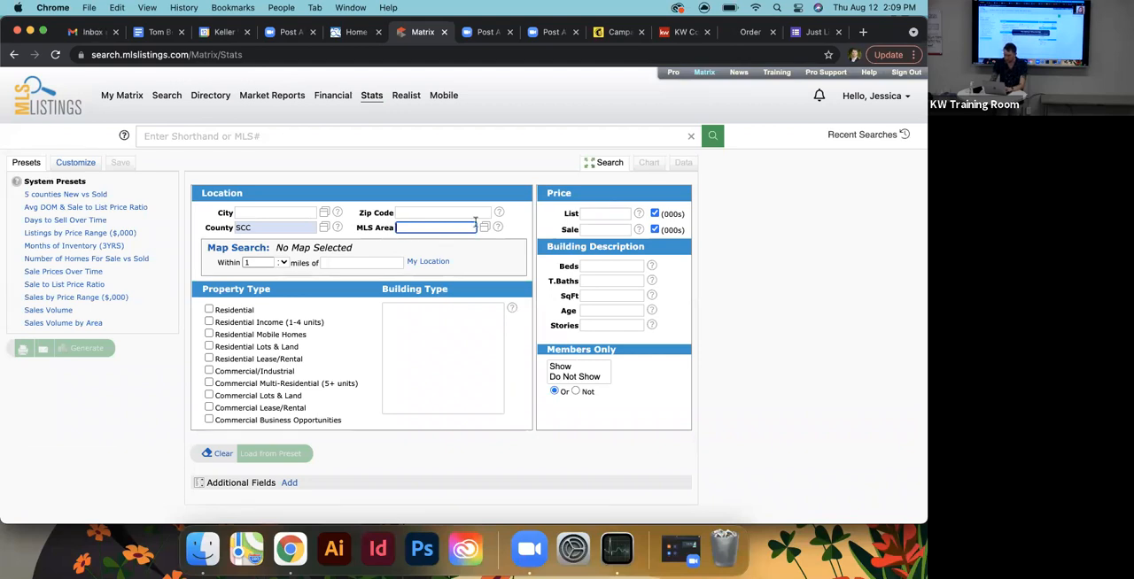
click(484, 228)
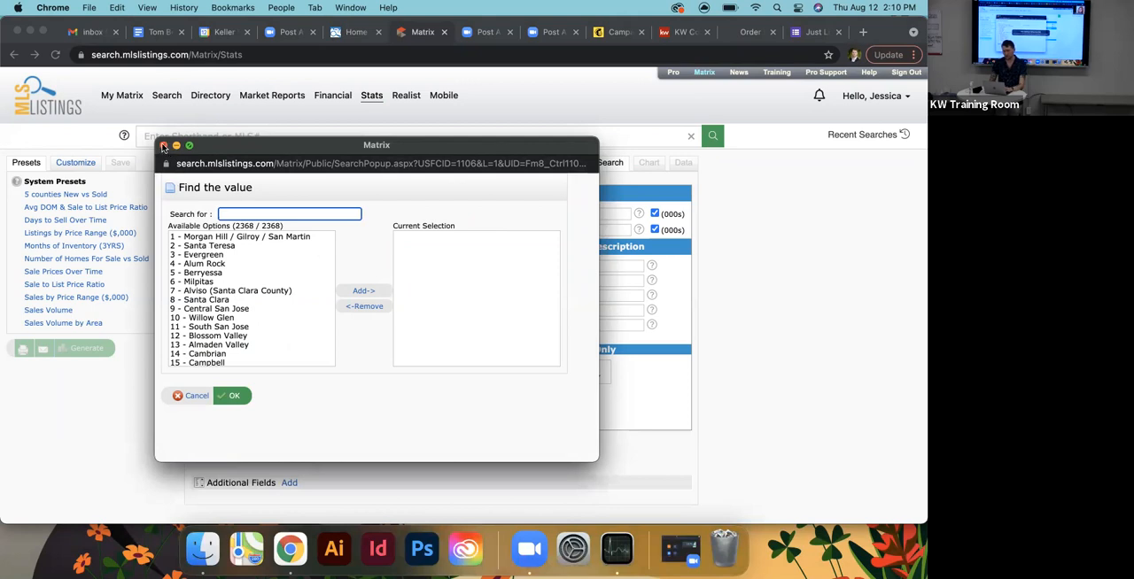
click(164, 146)
- Set the MLS area of the stats search to 10 - Willow Glen
click(404, 227)
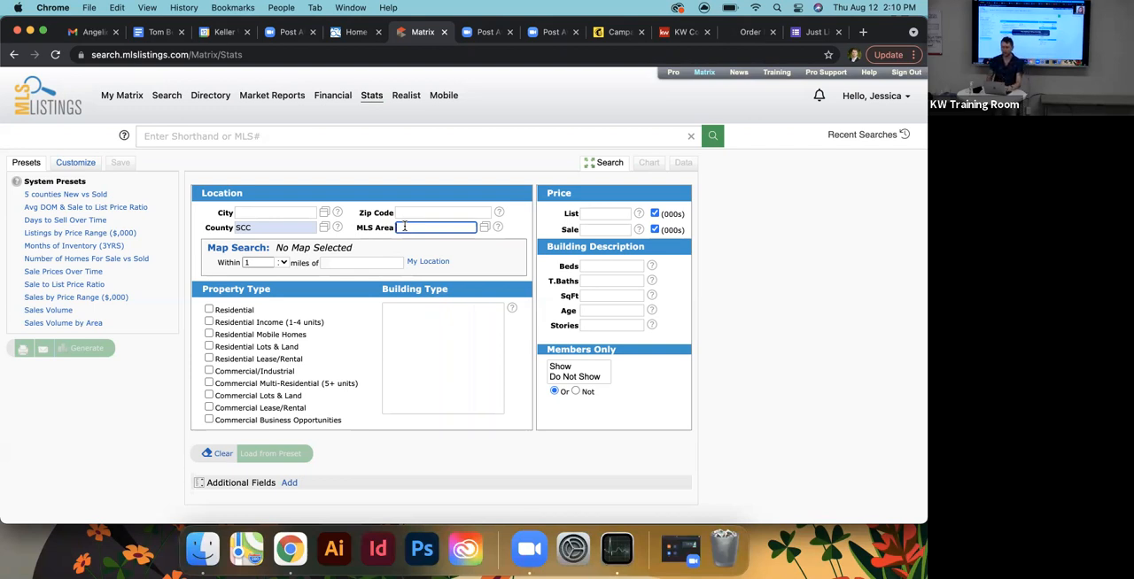
text(wi)
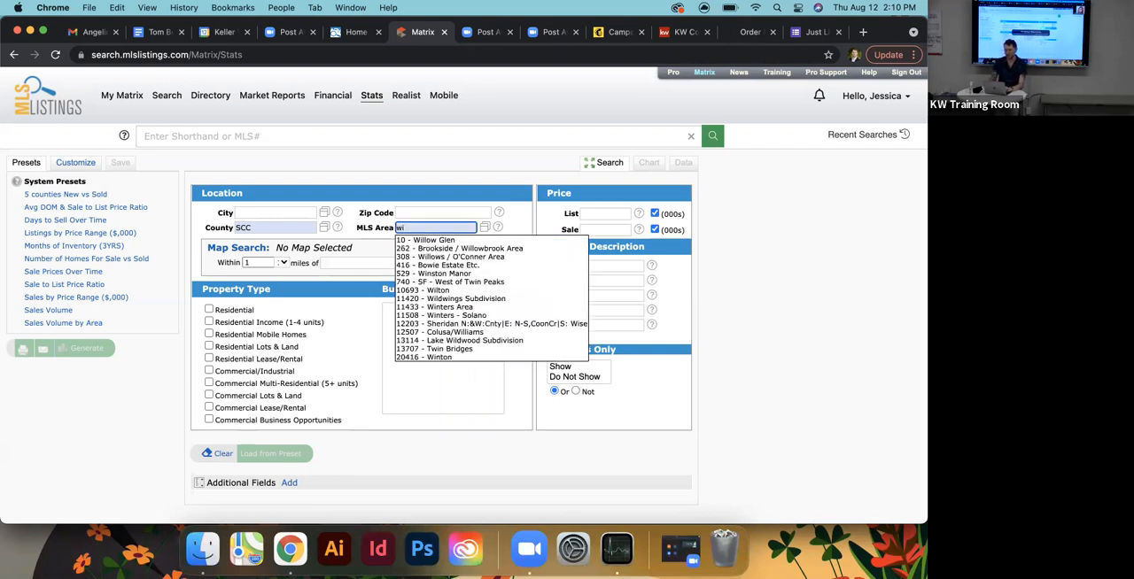
click(404, 241)
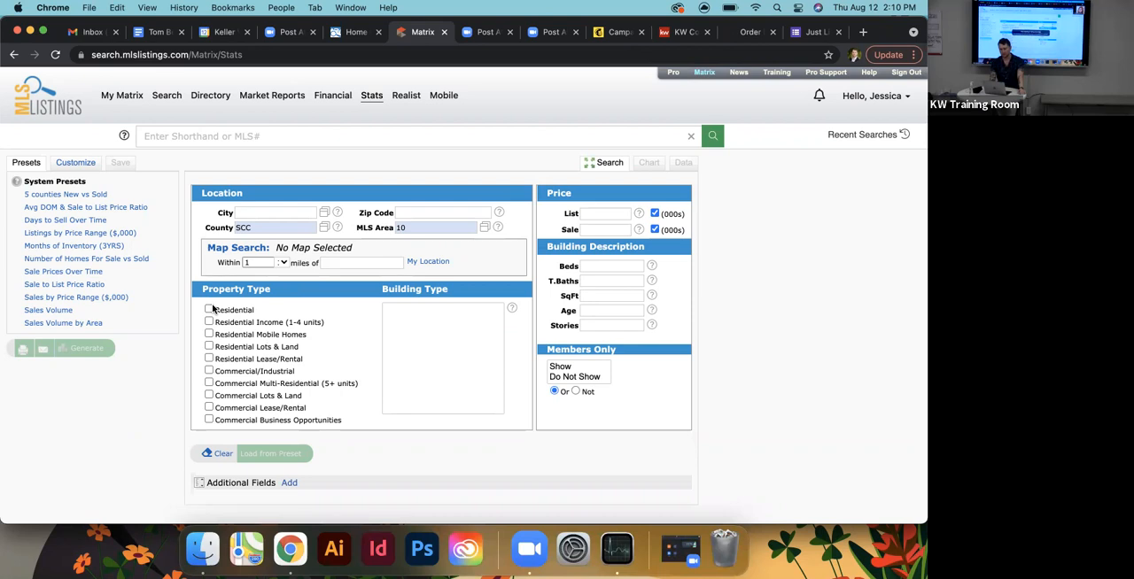
click(210, 310)
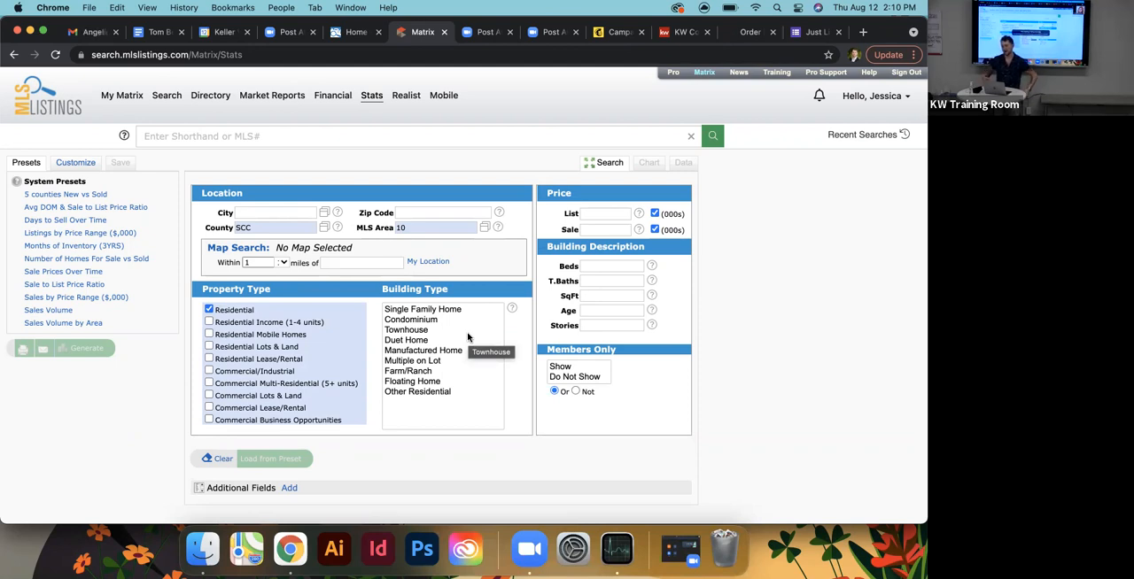
click(416, 351)
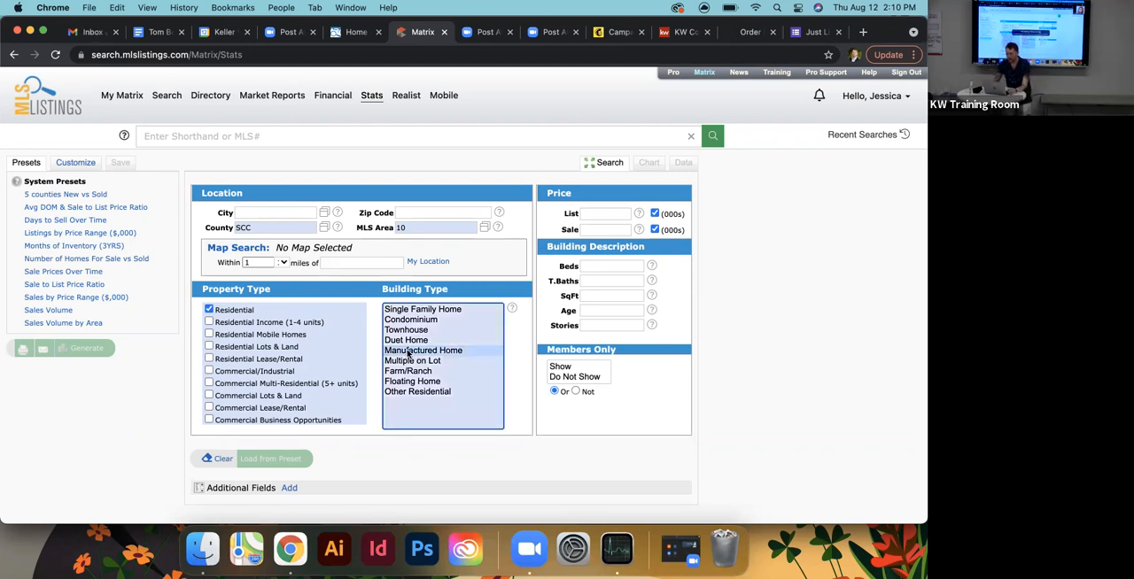
click(209, 309)
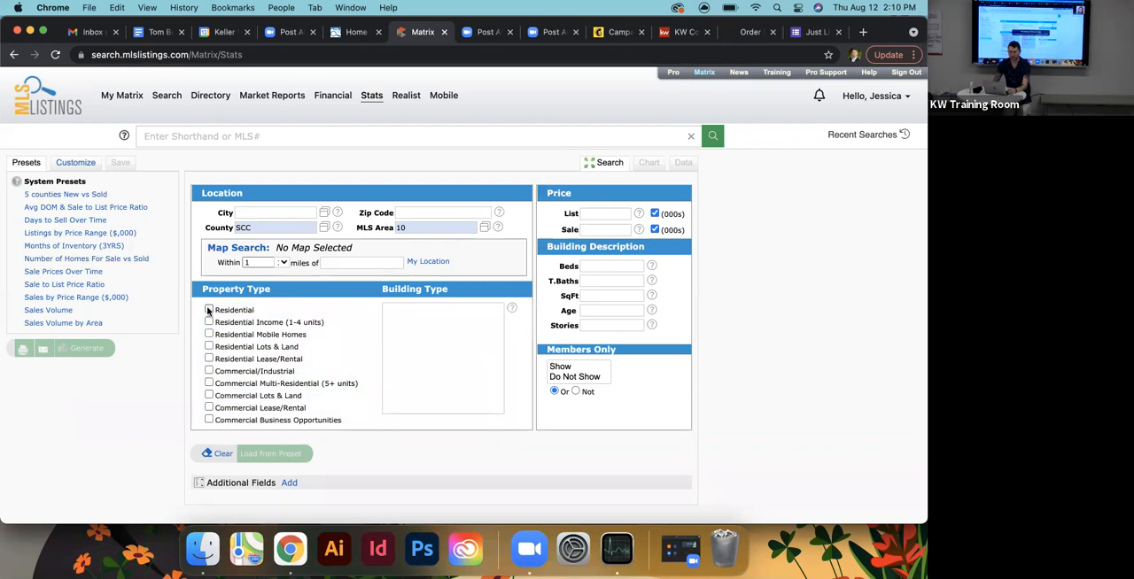
click(209, 322)
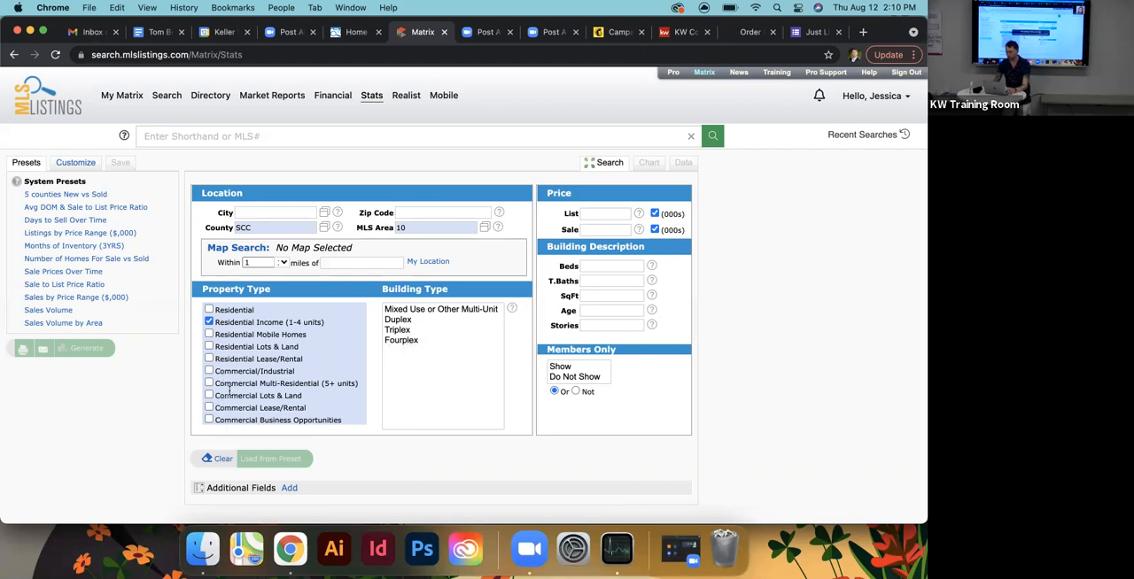
- Limit the property type to Residential with the building types Single Family Home, Condominium and Townhouse
click(210, 309)
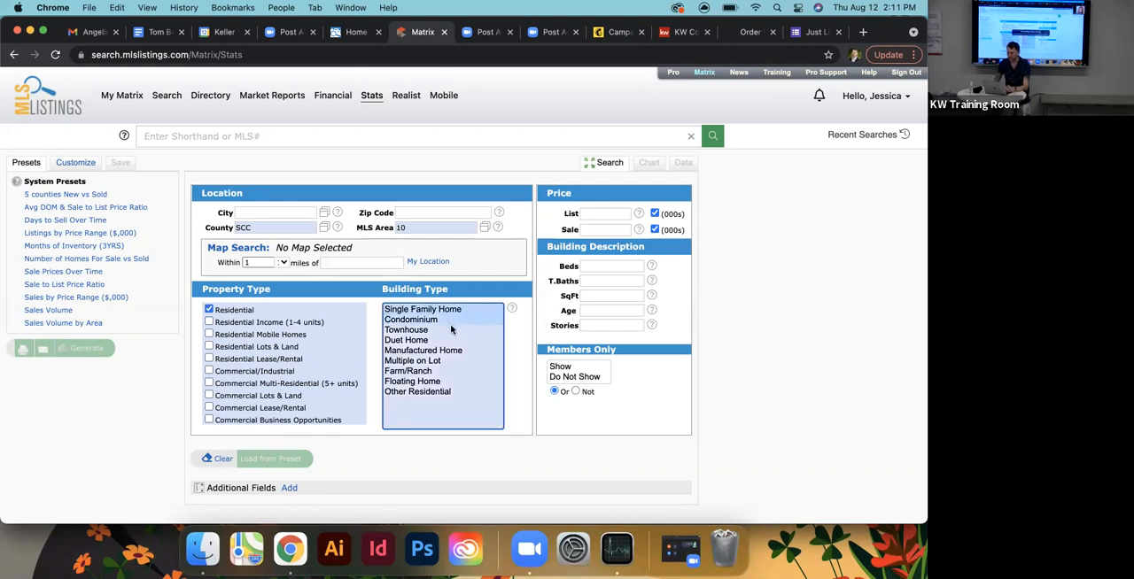
click(451, 330)
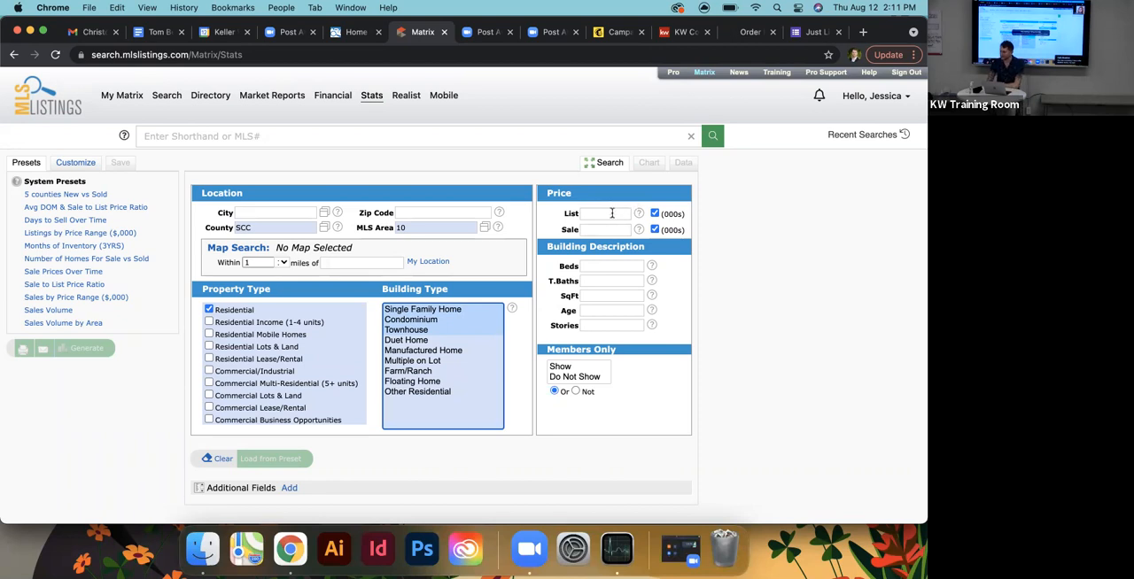
mouse_move(612, 213)
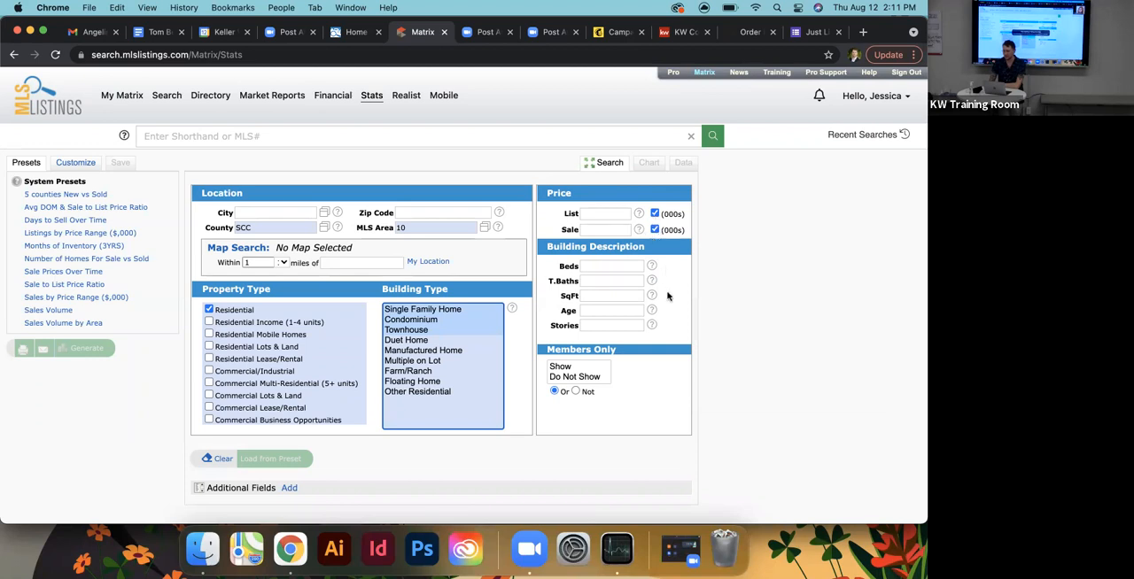
click(655, 214)
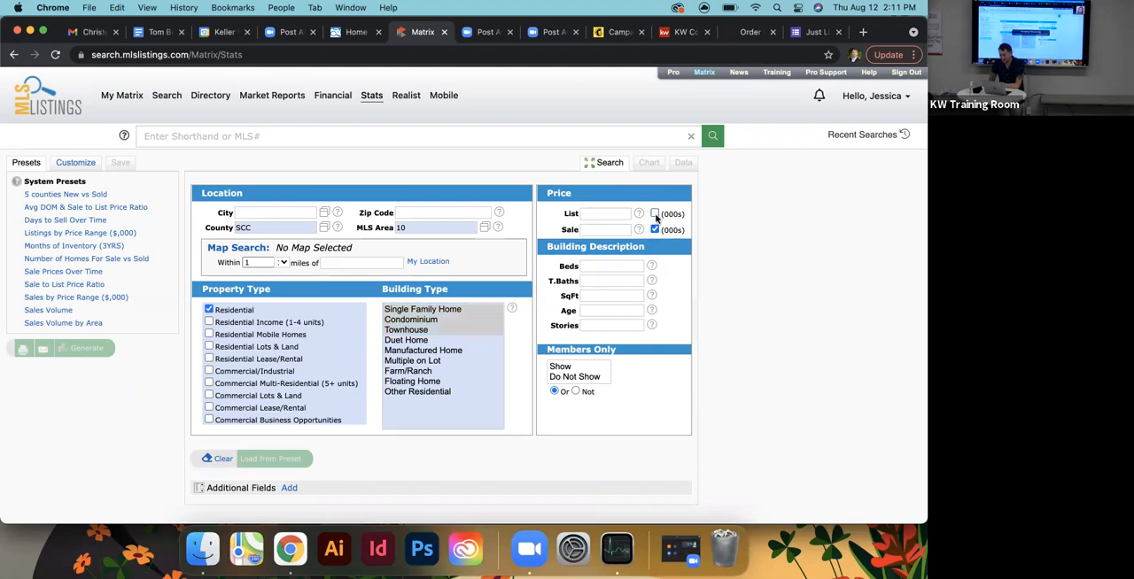
click(589, 213)
text(5000)
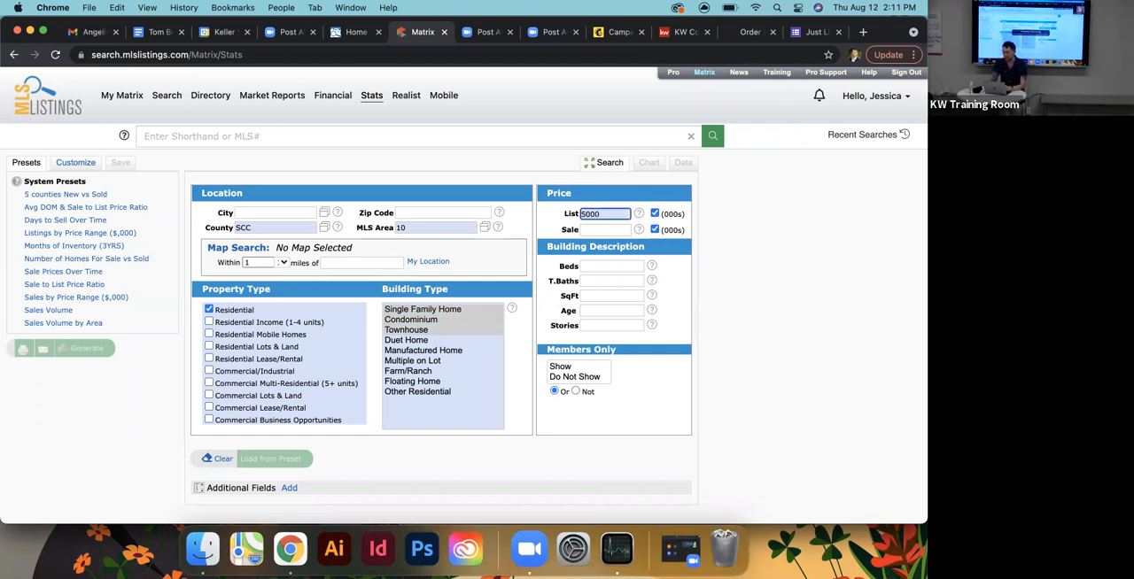
click(655, 215)
click(620, 213)
text(00000)
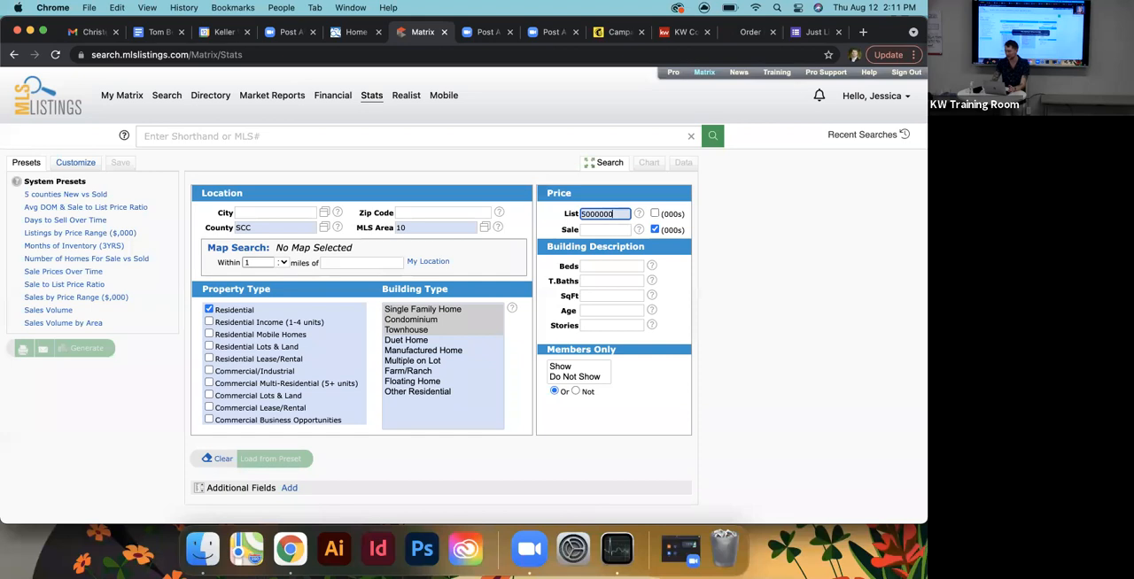
key(BackSpace)
click(741, 247)
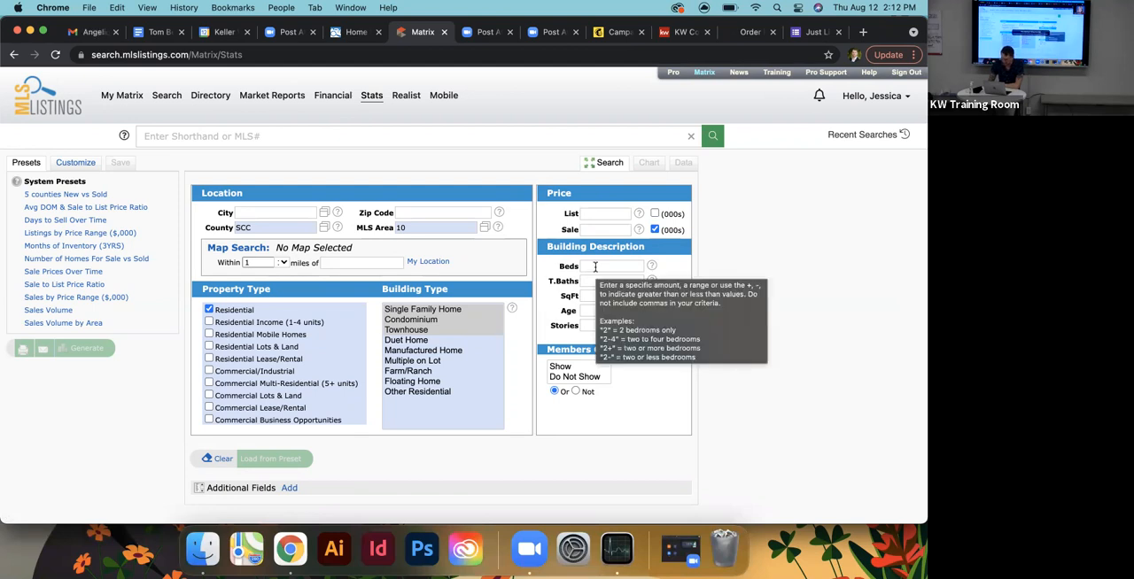
- Restrict the stats search to homes with 3+ beds and 2+ total baths
click(596, 267)
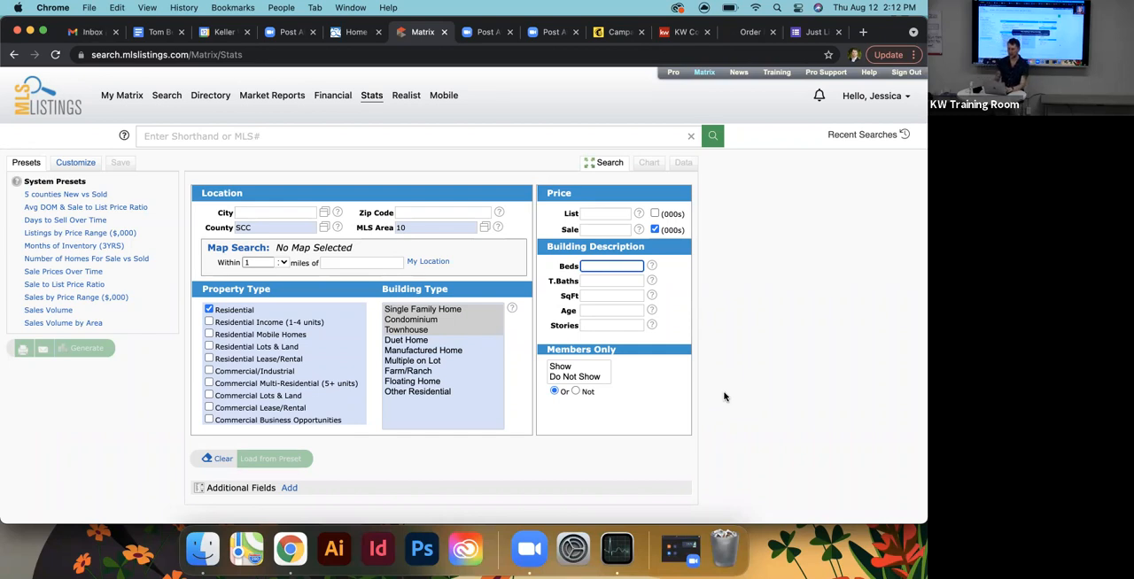
text(3+)
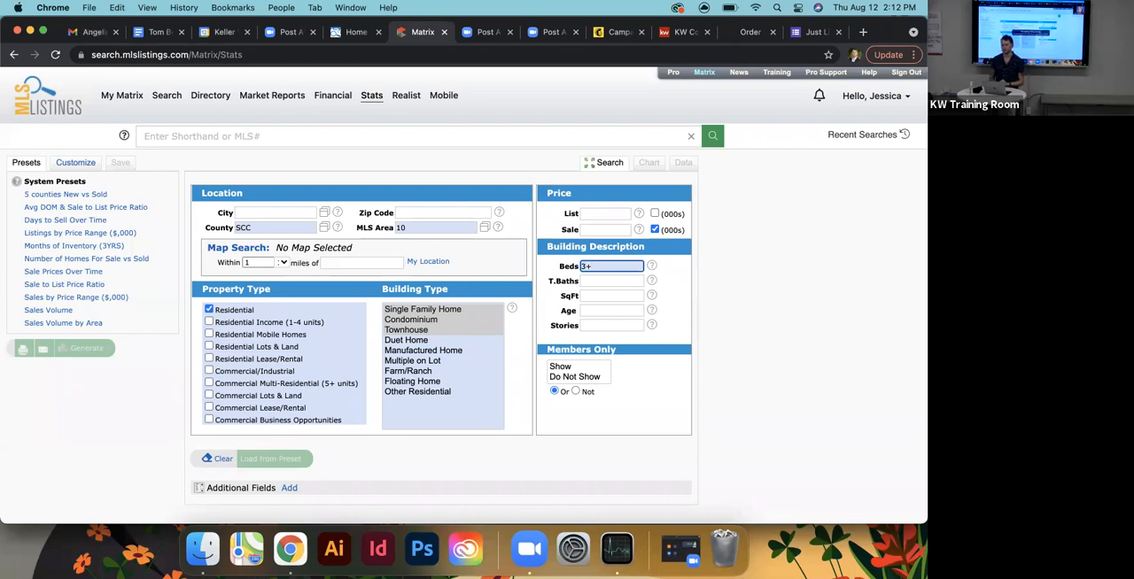
click(591, 282)
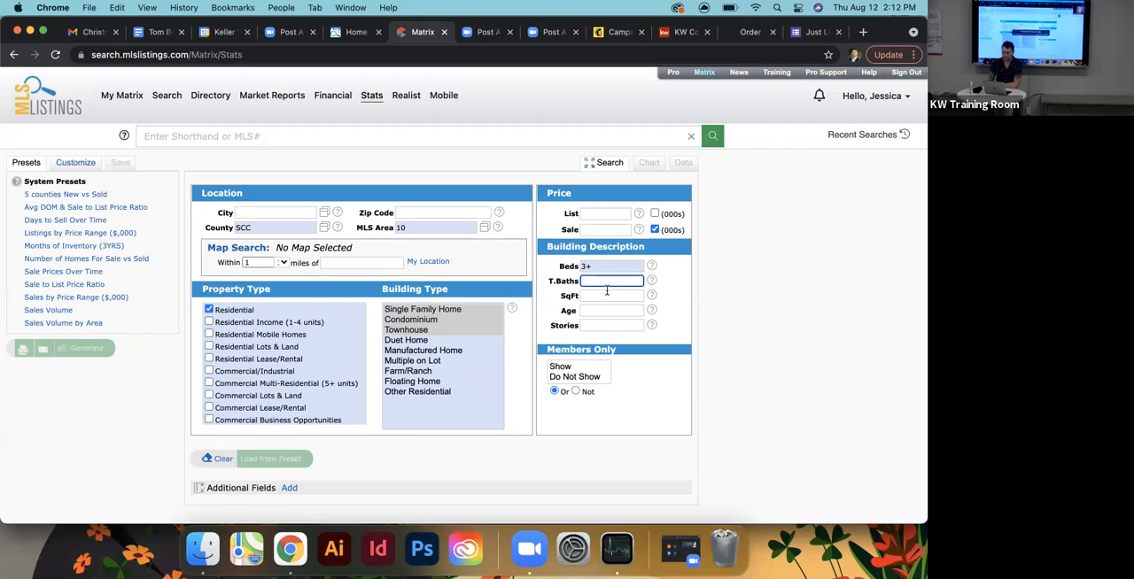
text(2+)
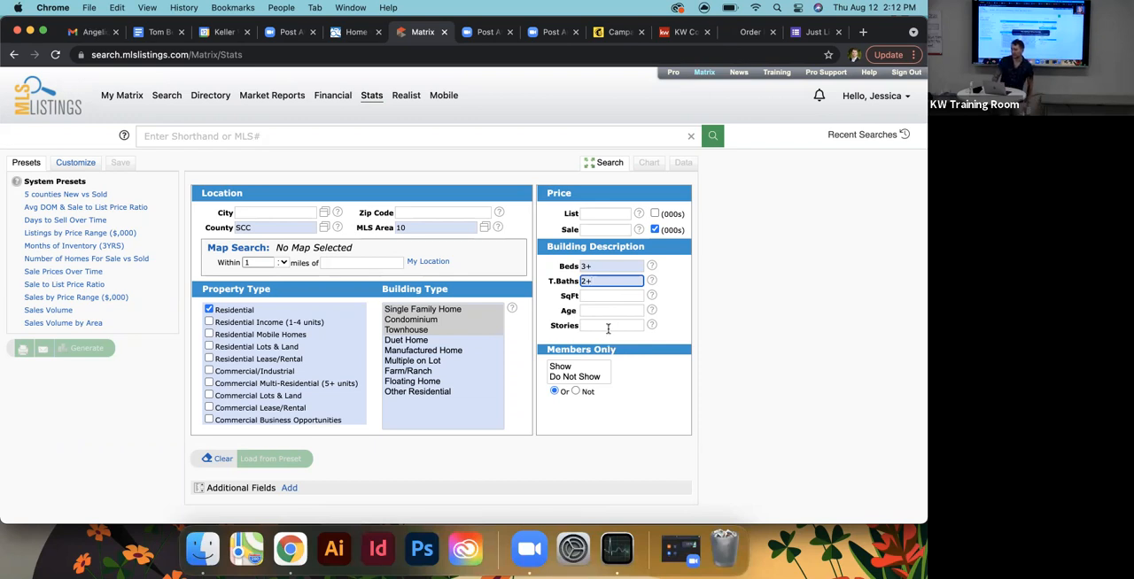
mouse_move(608, 329)
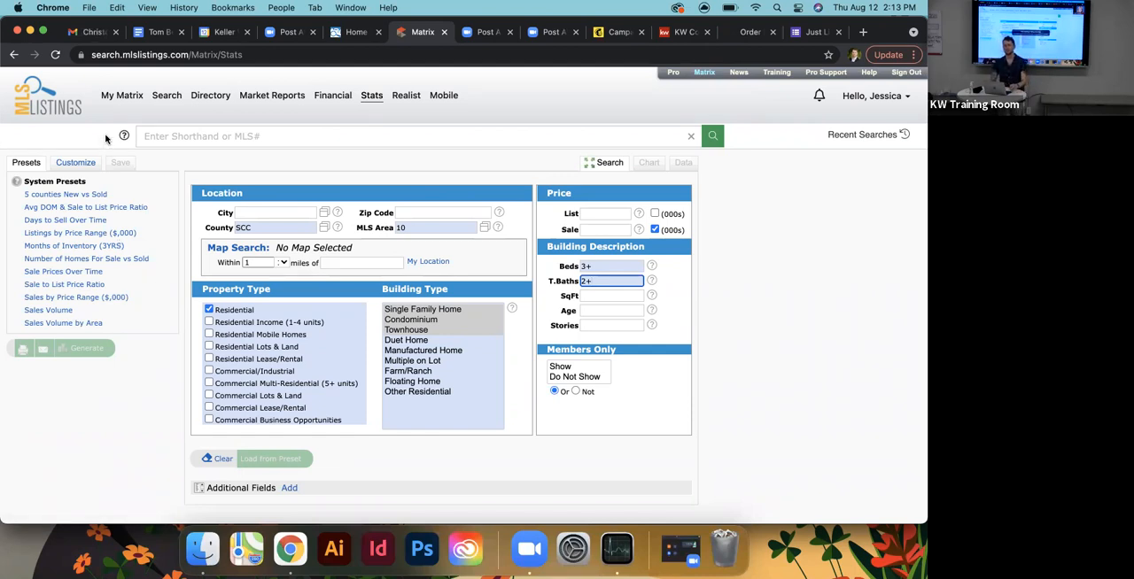
- Customize the stats search with a custom time frame from May 2021 to July 2021
click(79, 163)
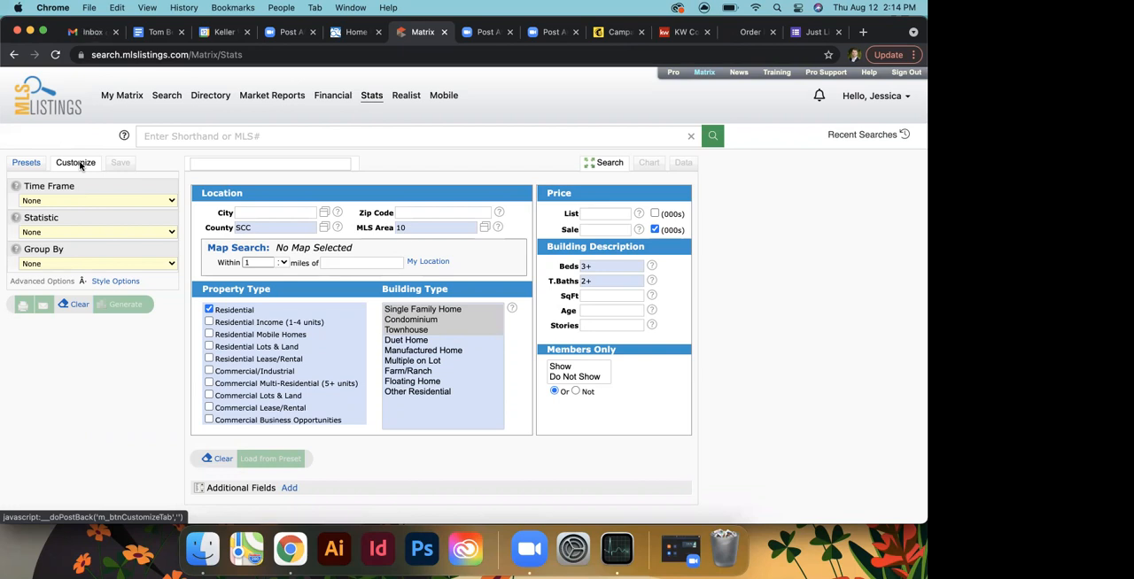
click(21, 162)
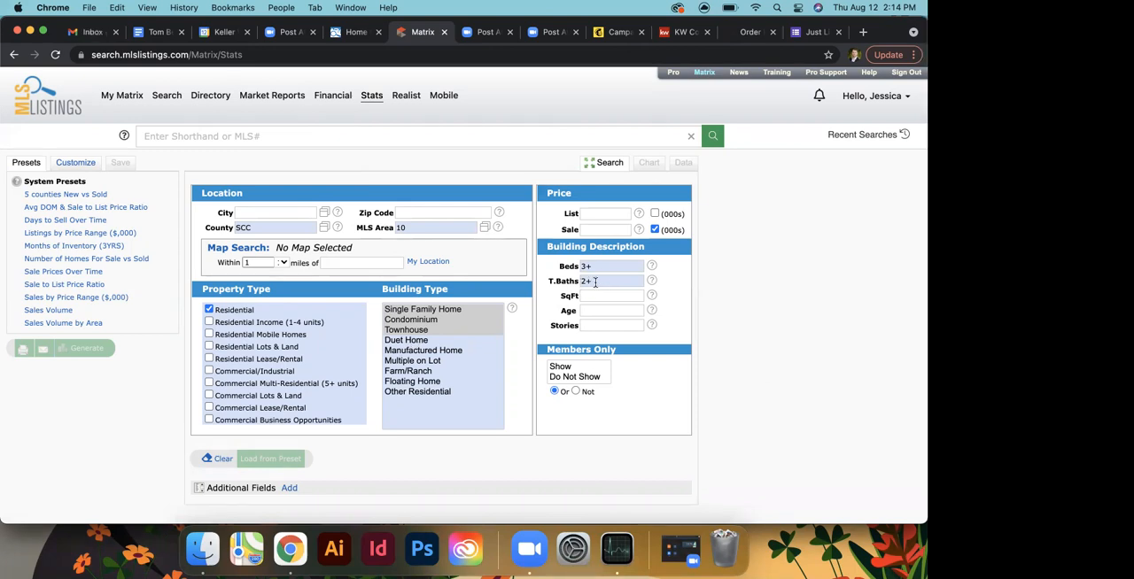
click(76, 163)
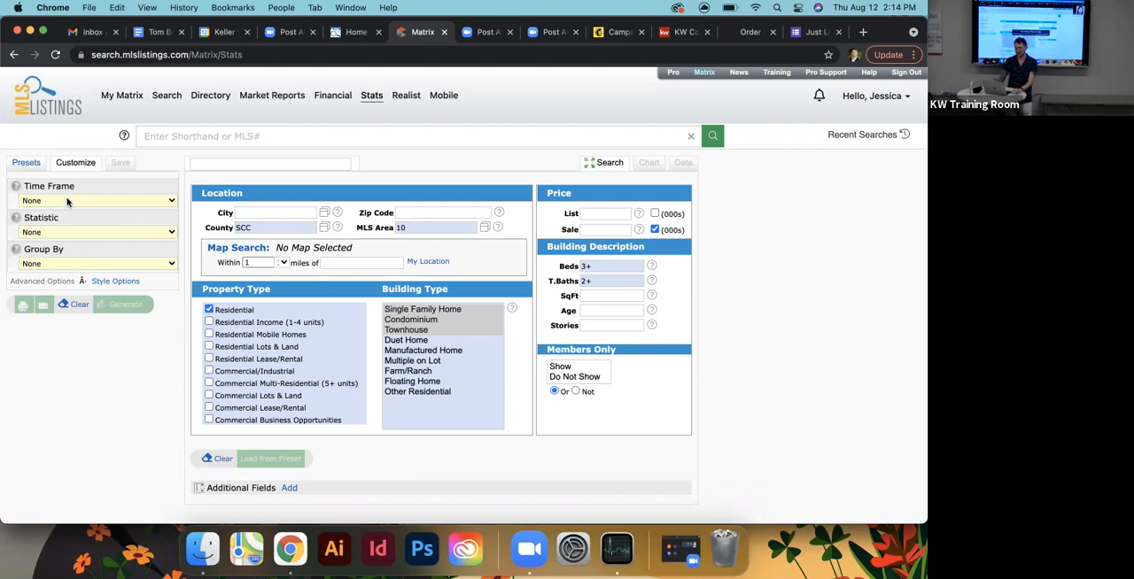
click(67, 201)
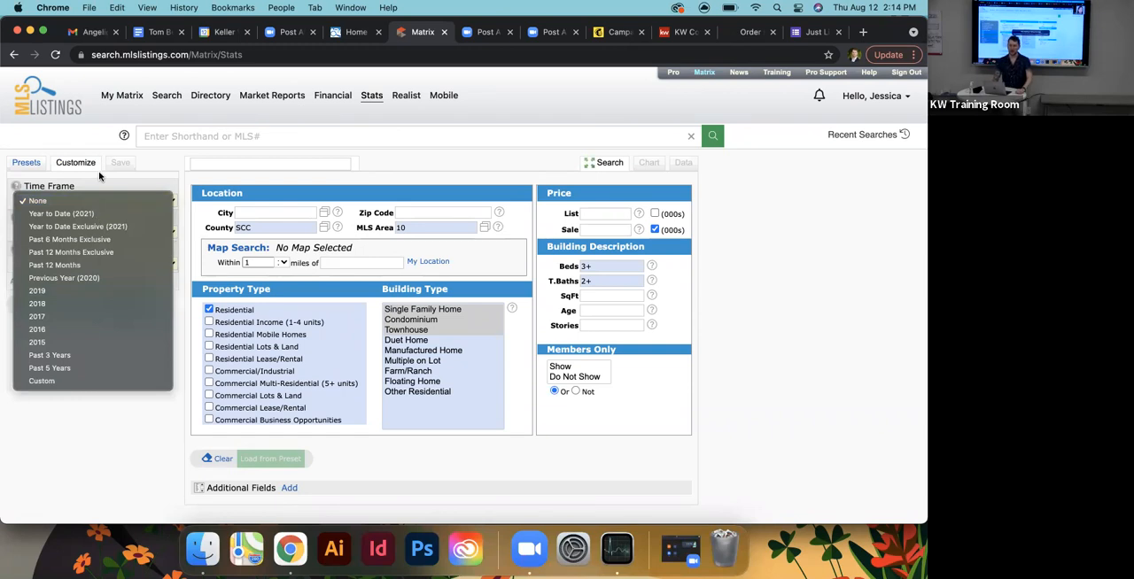
click(67, 377)
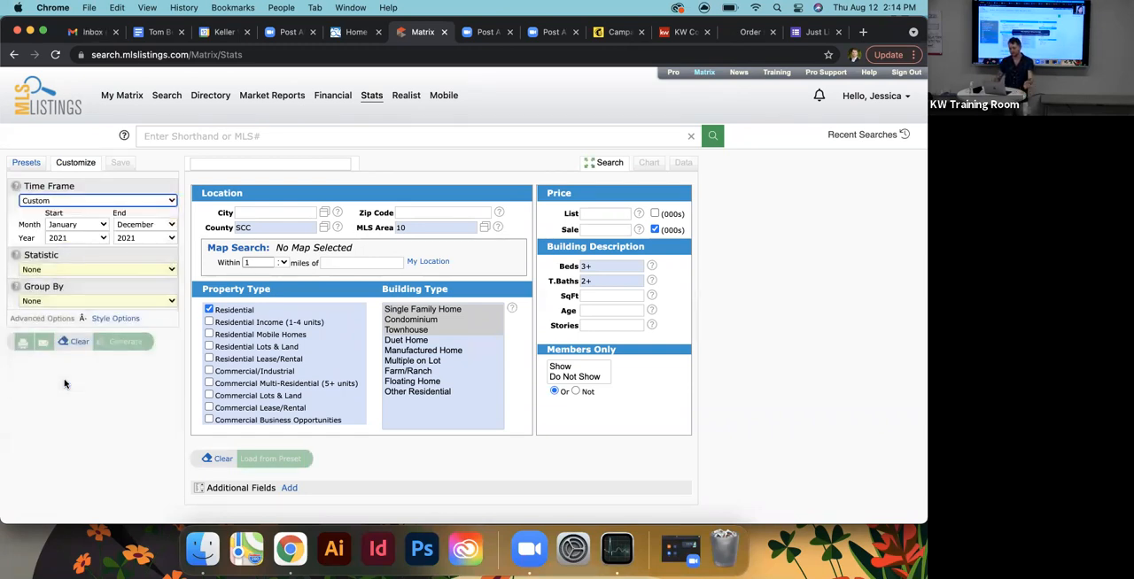
click(97, 227)
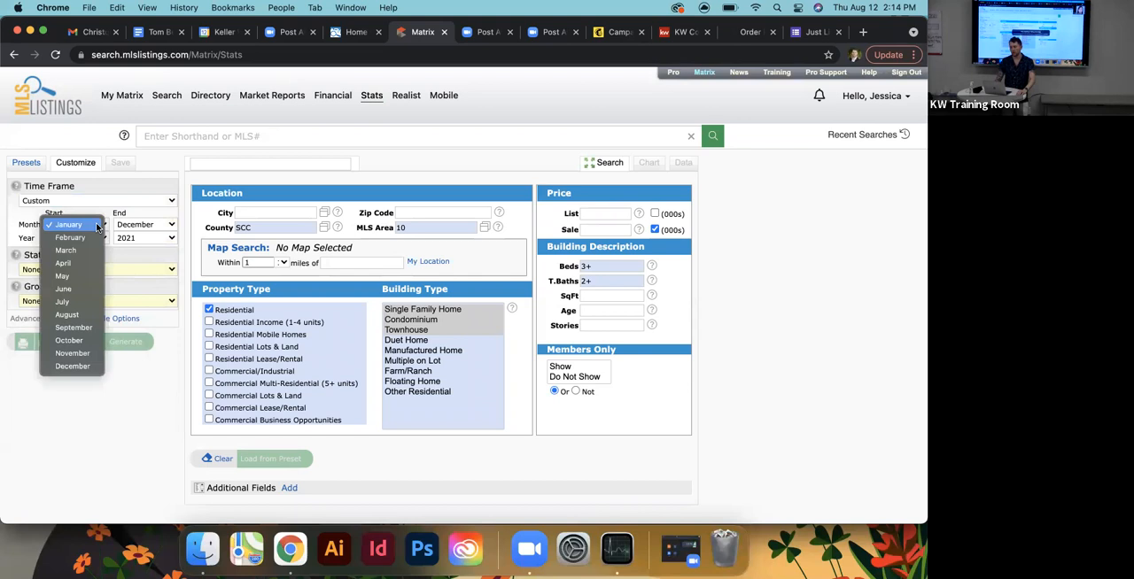
click(82, 276)
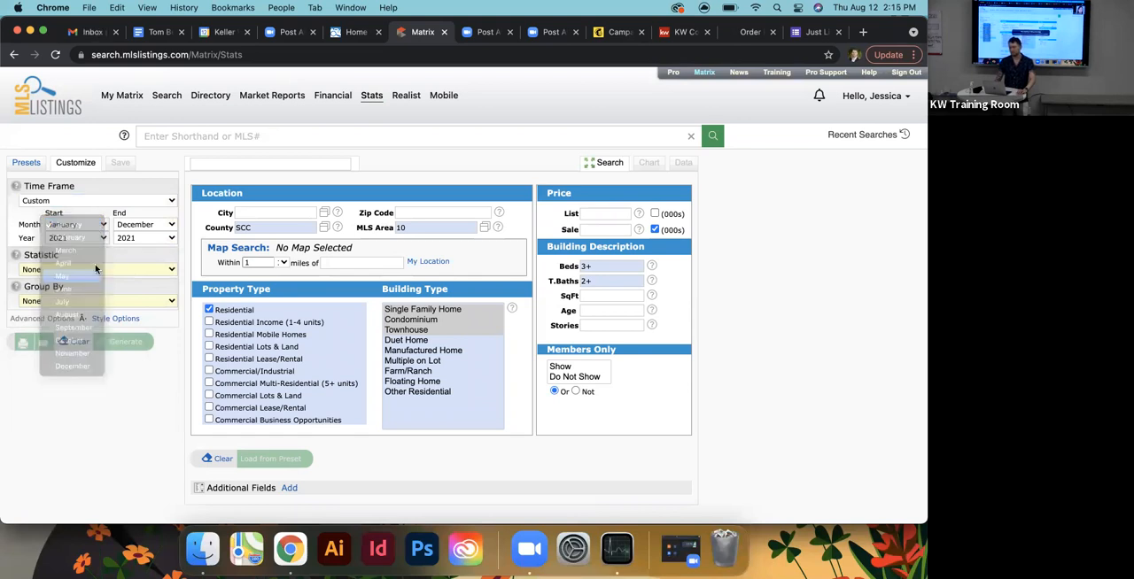
click(148, 226)
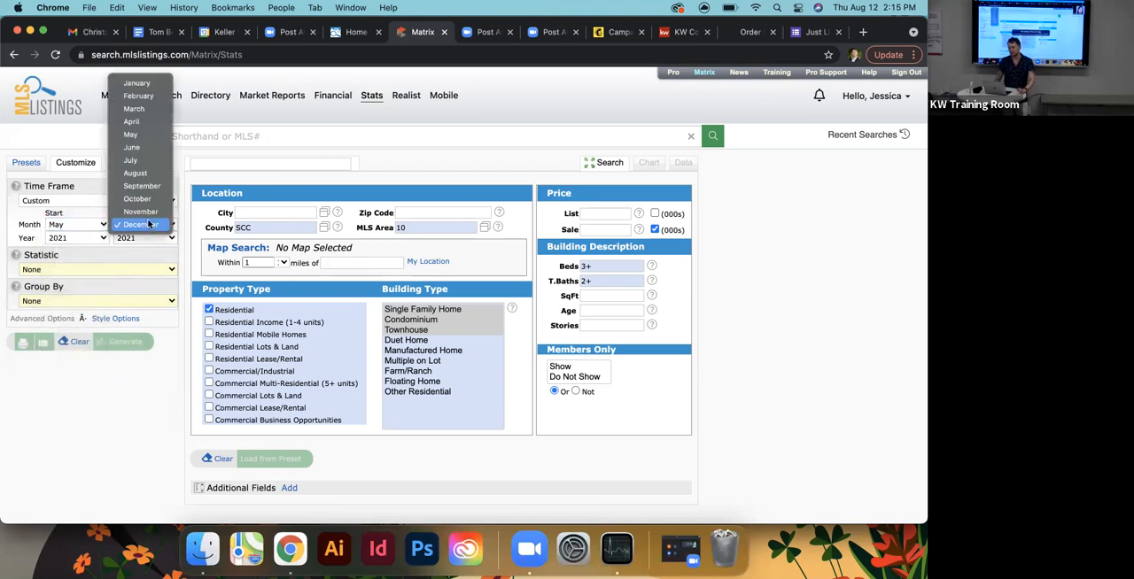
click(144, 165)
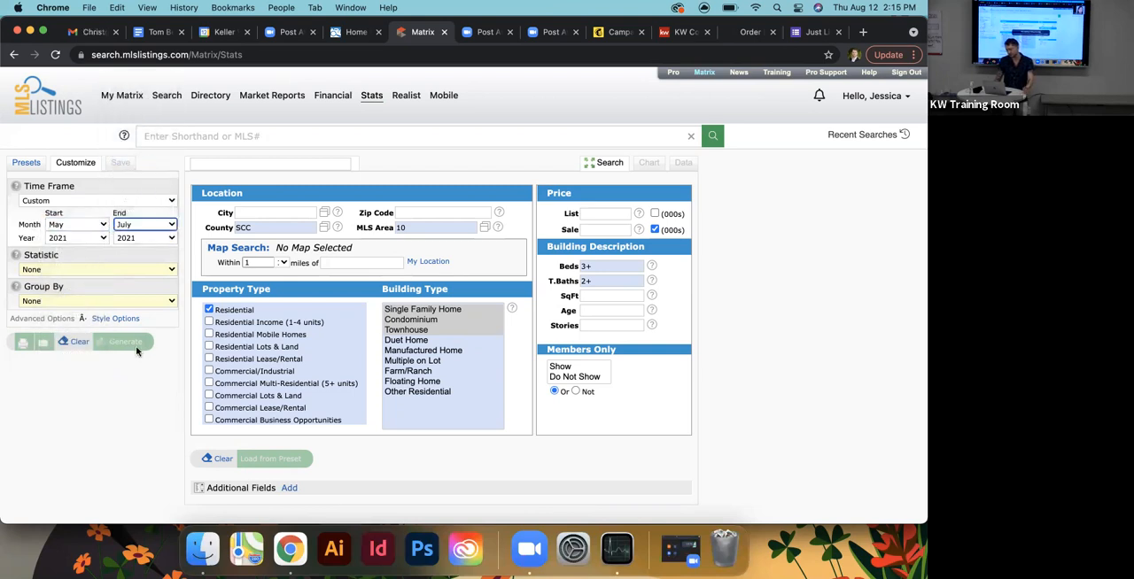
click(95, 249)
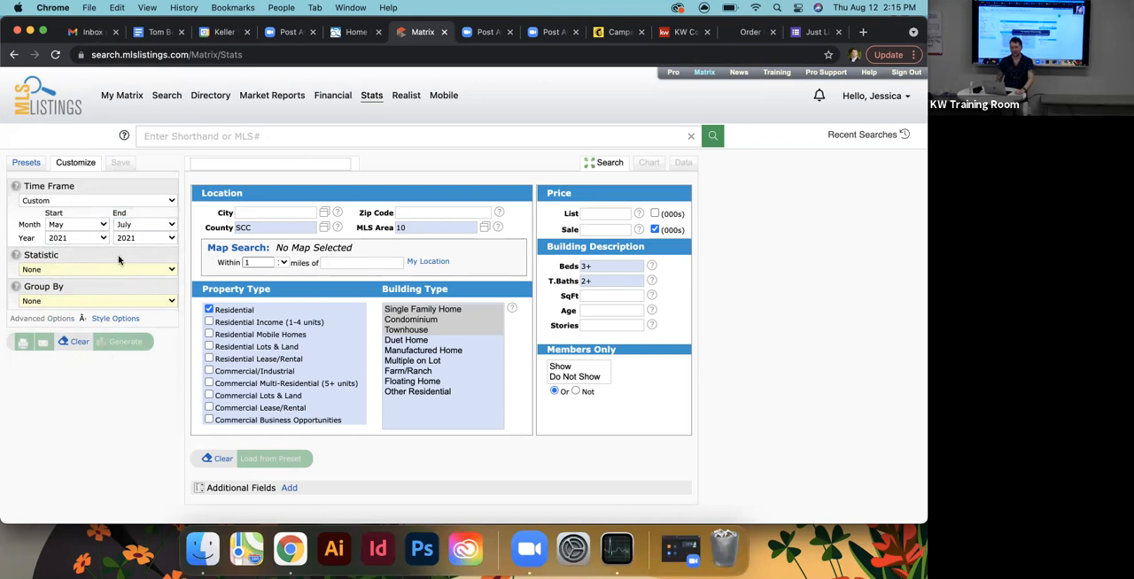
- Set the statistic of the custom report to Sale Price, Median
click(80, 271)
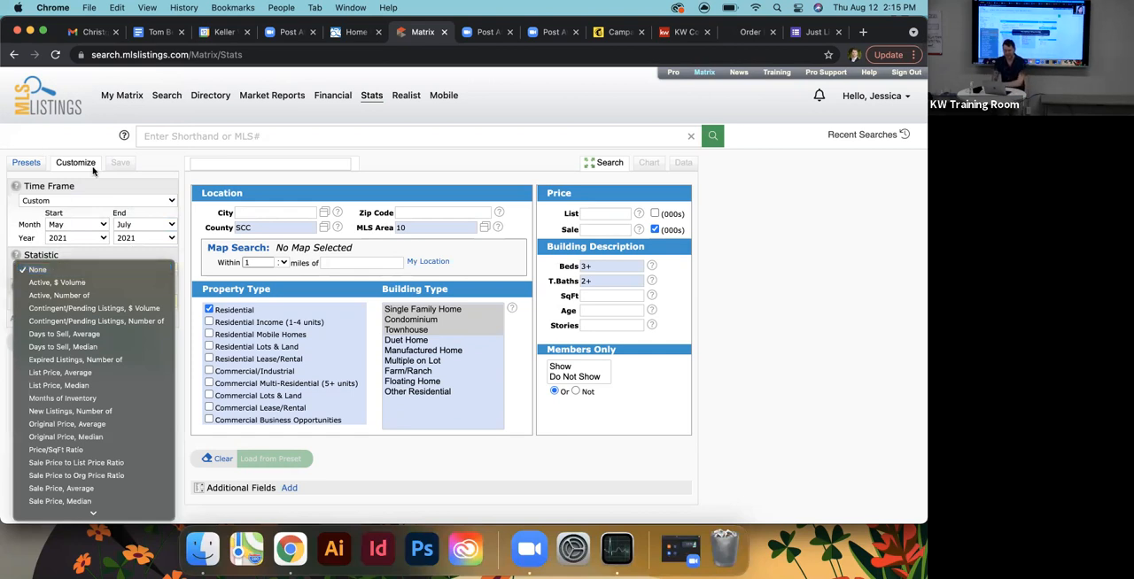
scroll(89, 443, down, 1)
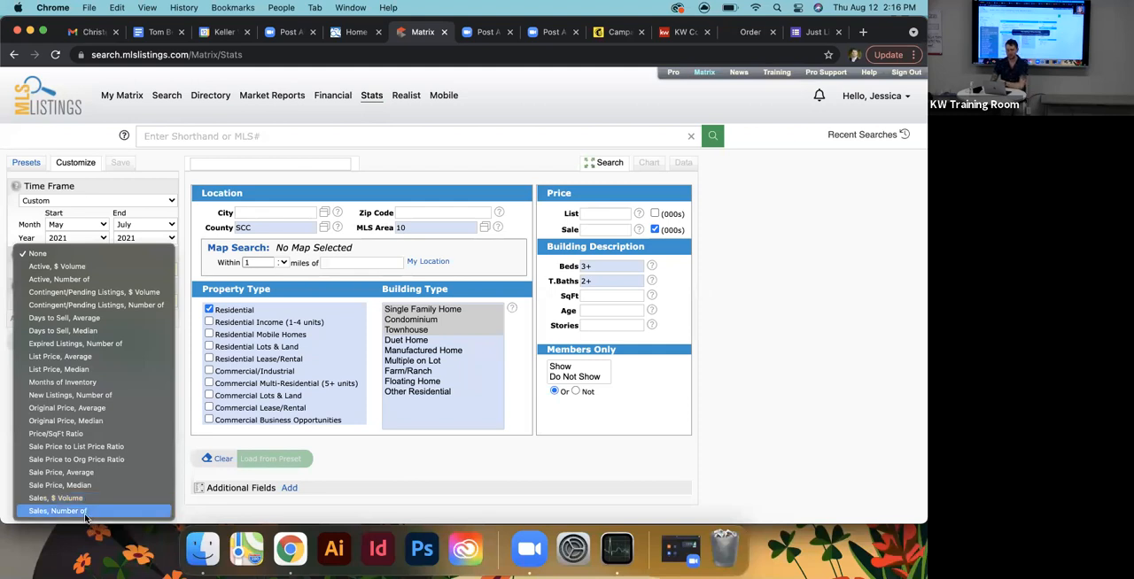
click(181, 251)
click(101, 269)
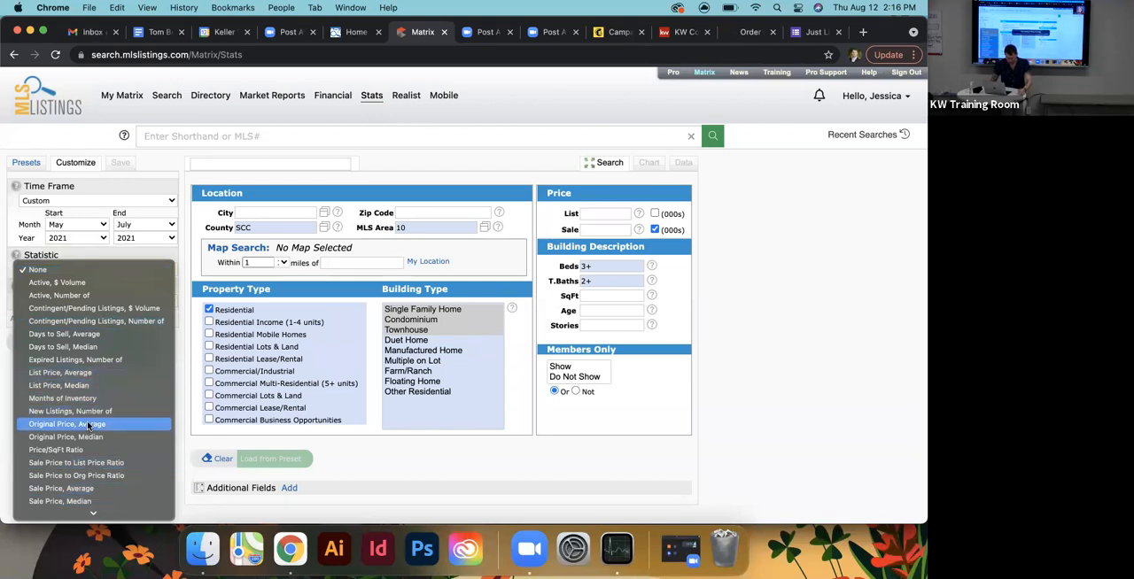
click(91, 502)
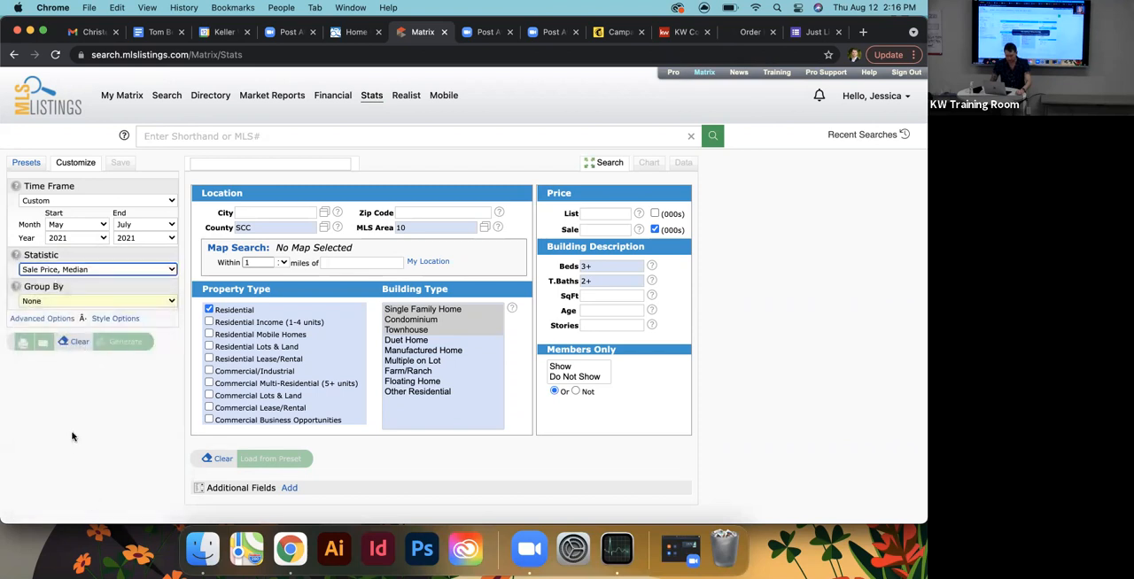
- Group the median sale price statistic by County and generate the chart
click(70, 302)
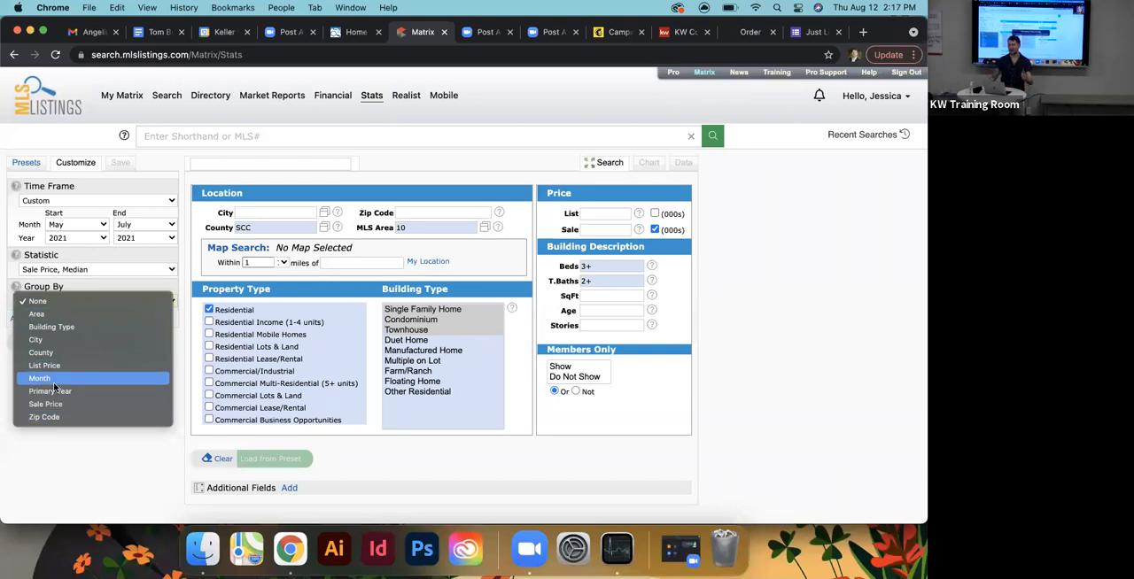
click(47, 352)
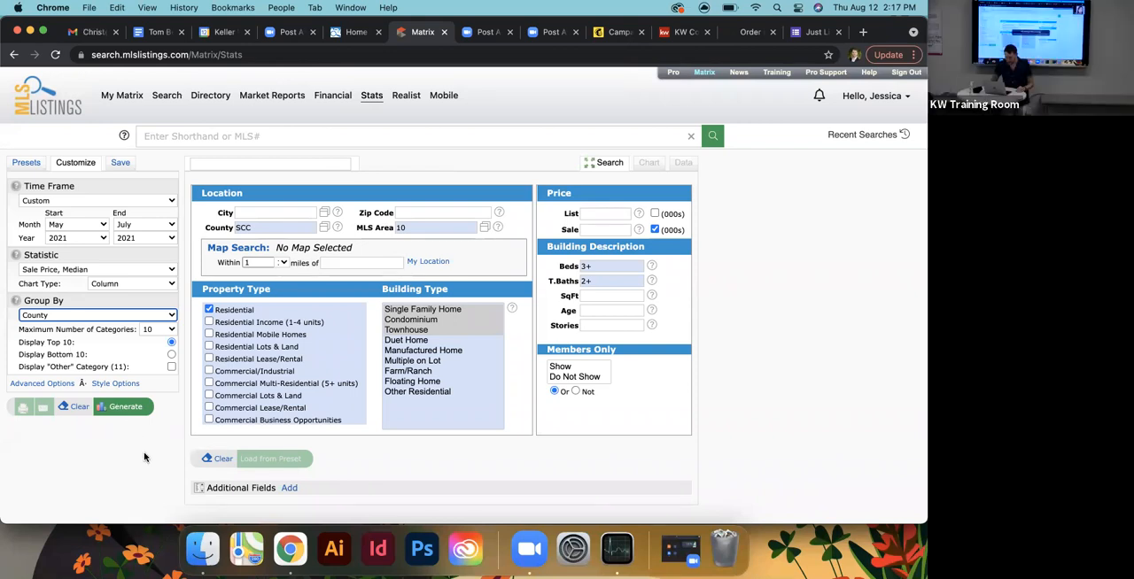
scroll(144, 458, down, 2)
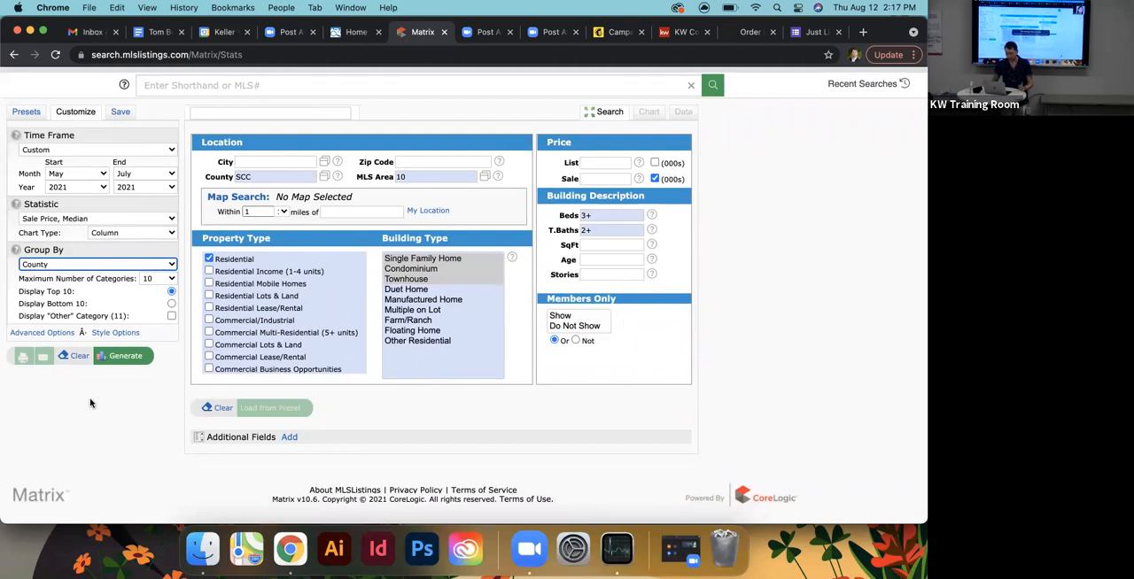
click(117, 357)
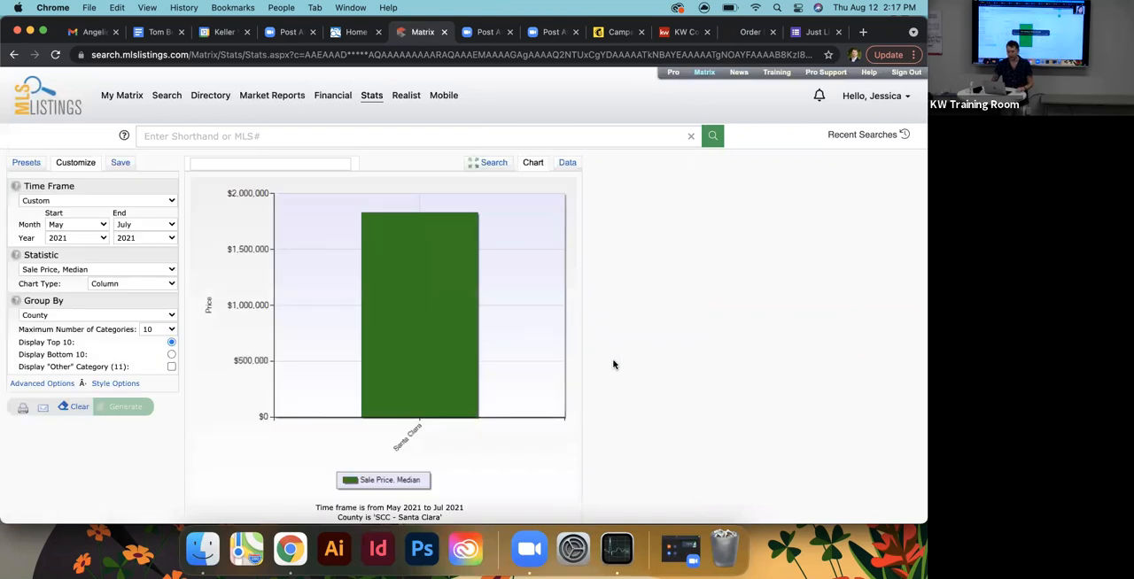
- Review the generated chart with its criteria, the data table and the search criteria behind the median sale price
scroll(613, 364, down, 3)
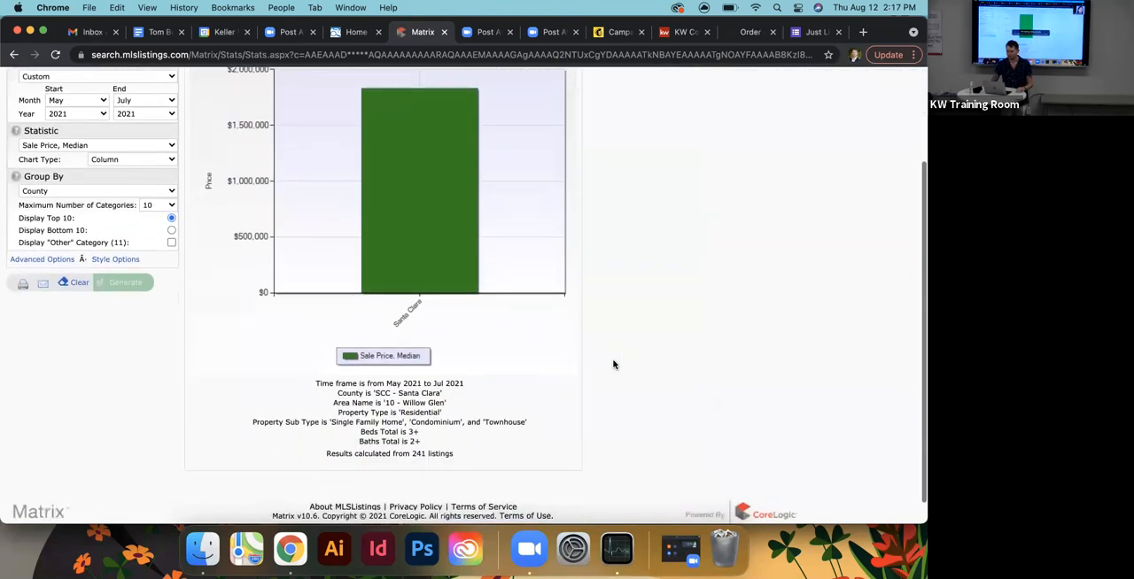
scroll(613, 363, up, 5)
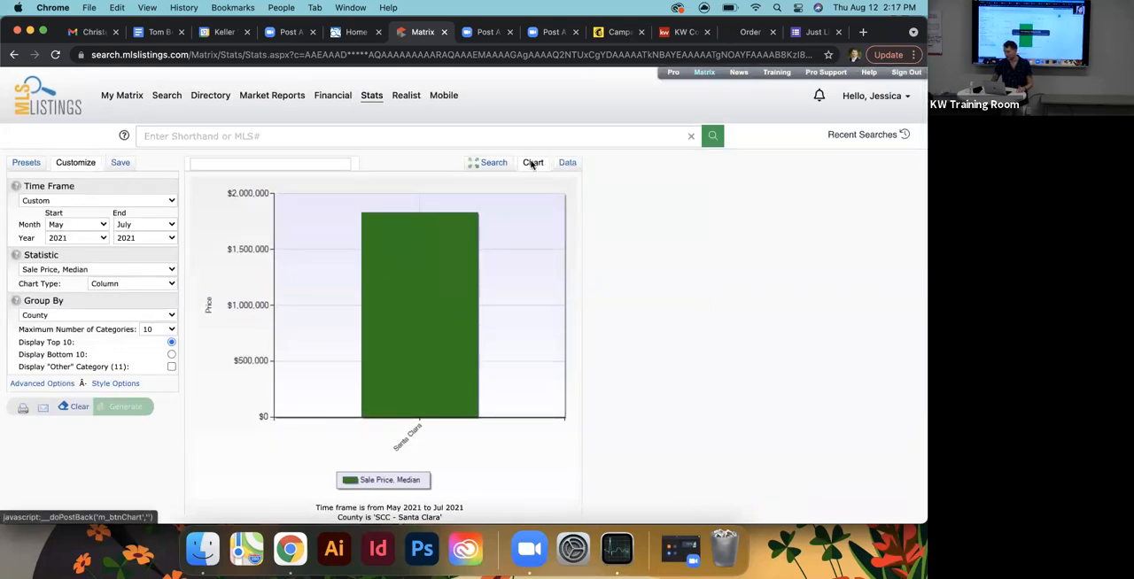
click(567, 163)
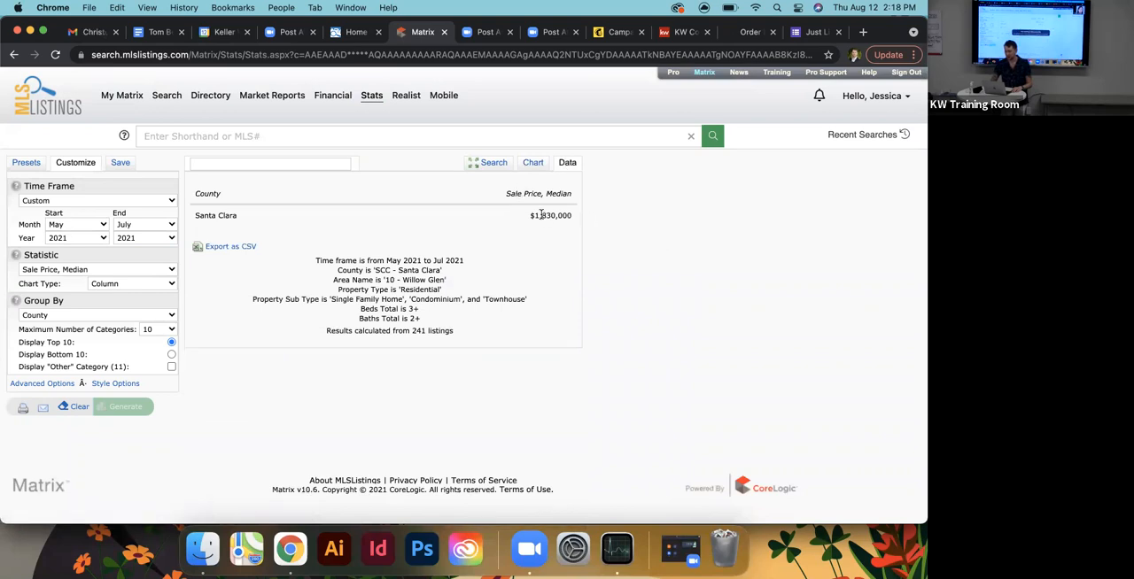
click(490, 165)
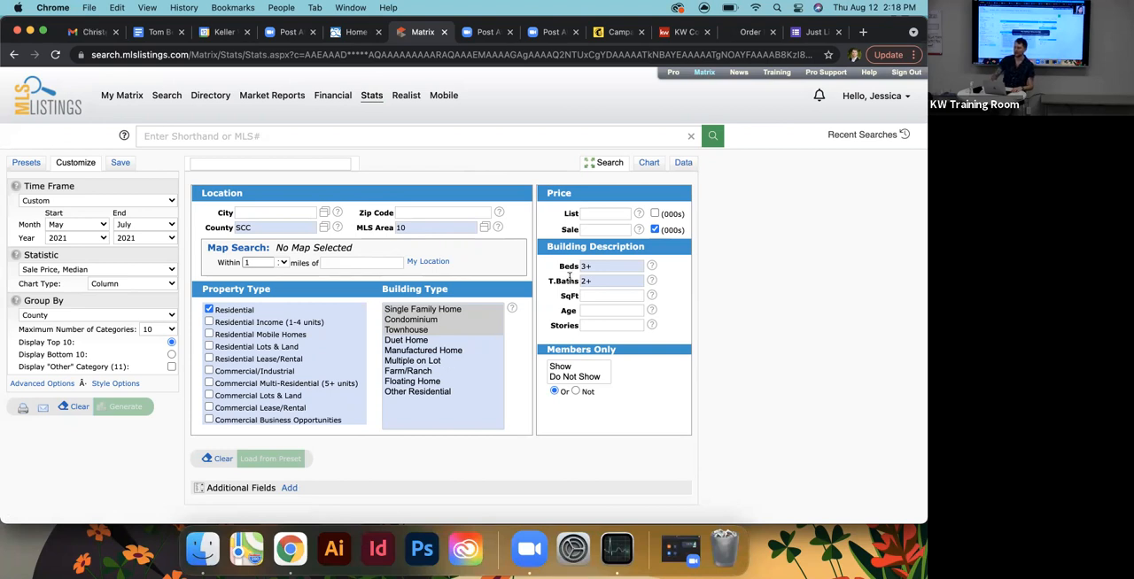
click(683, 167)
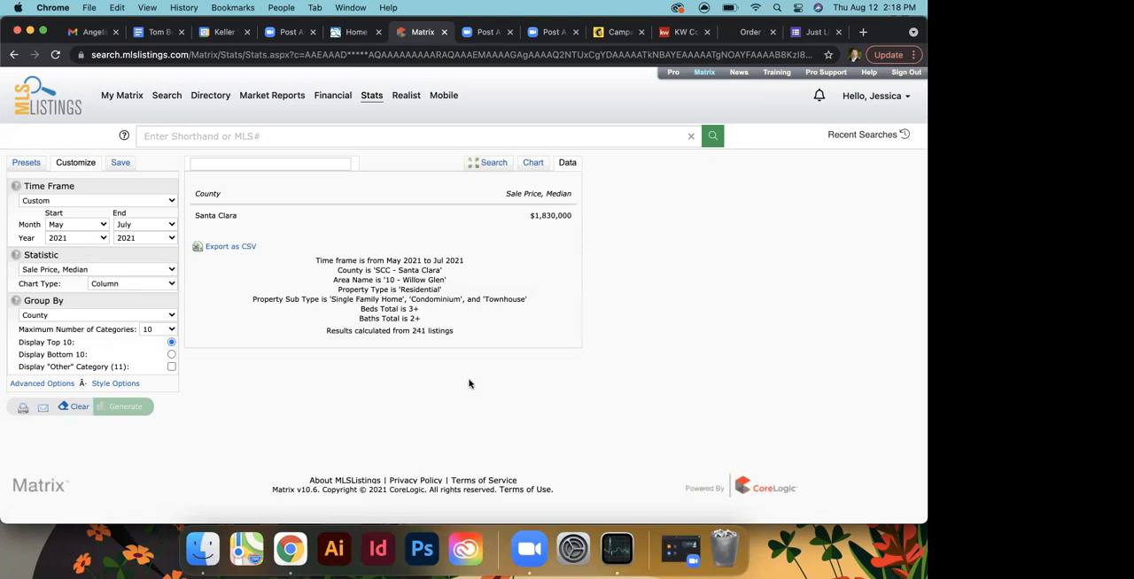
- Start a new blank stats search and set its county to SCC - Santa Clara
click(496, 164)
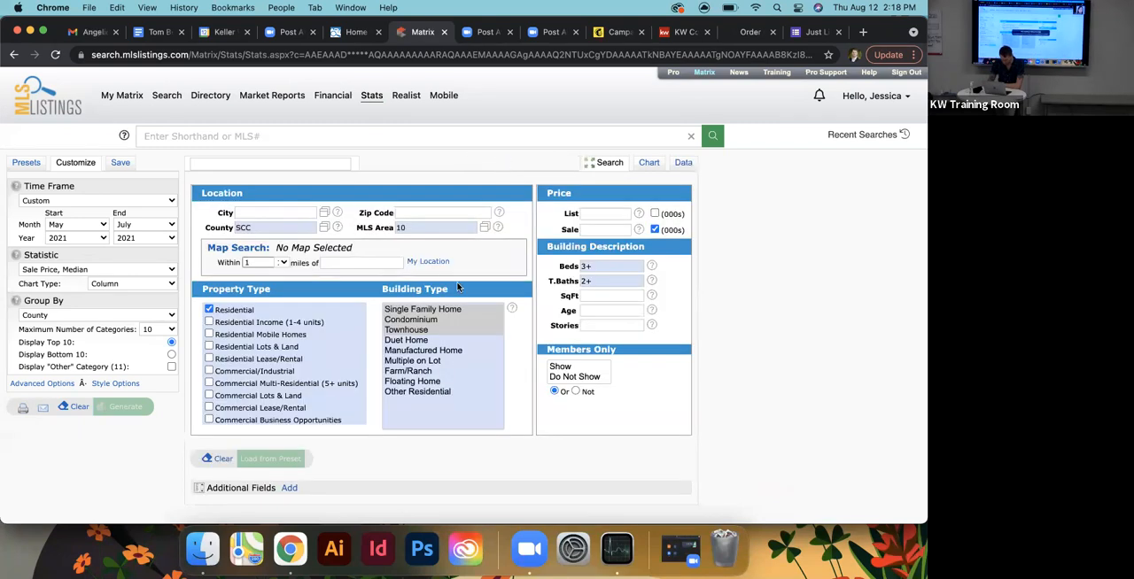
click(165, 98)
click(372, 97)
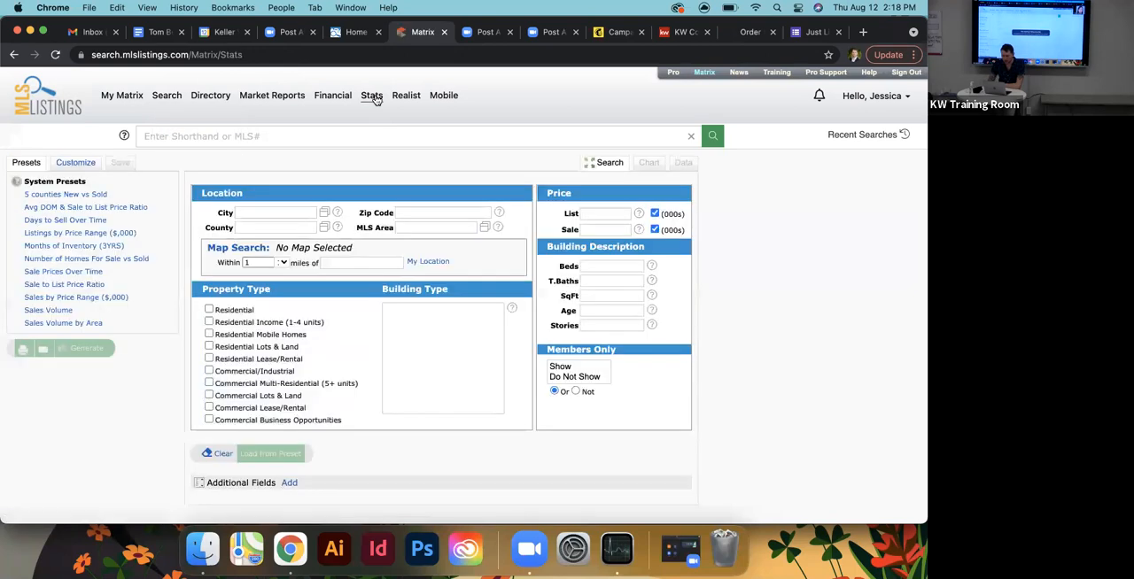
scroll(398, 372, down, 2)
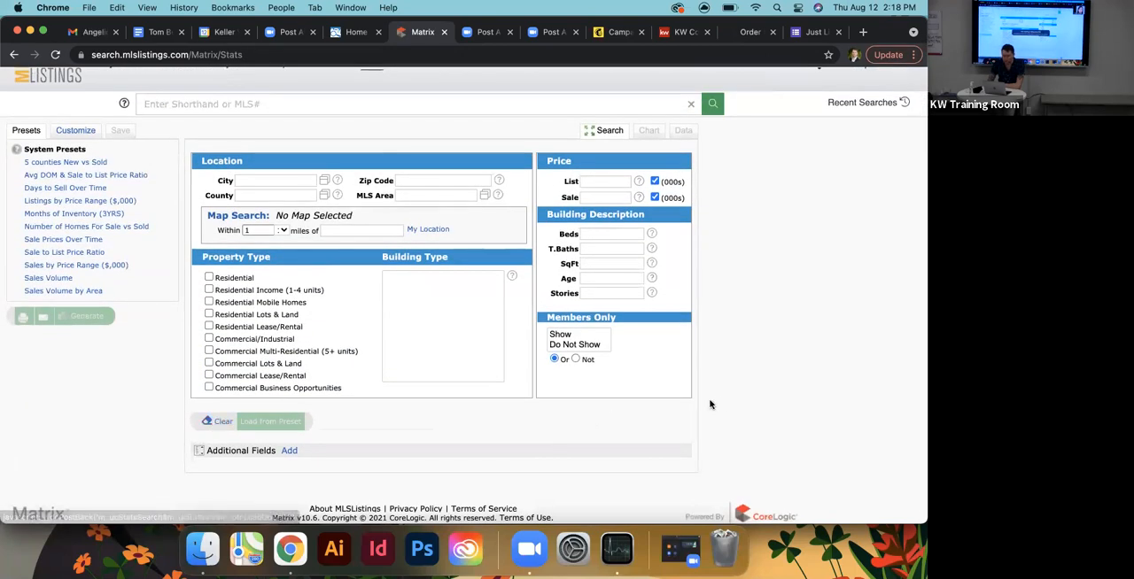
scroll(717, 396, up, 2)
click(269, 229)
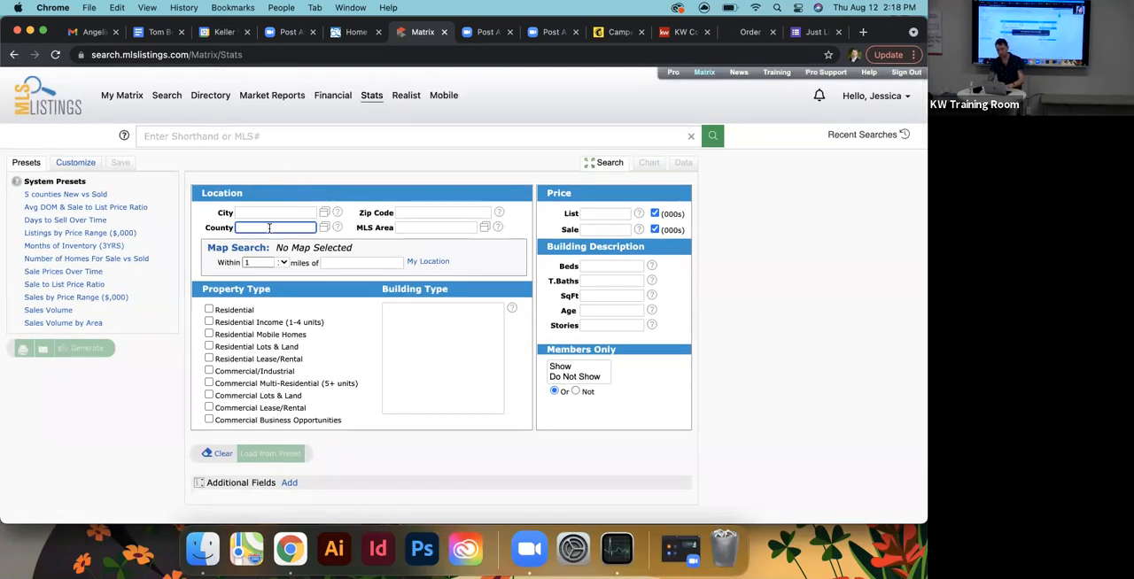
text(scc)
click(264, 240)
- Set the city of the new stats search to SA - Saratoga
click(398, 229)
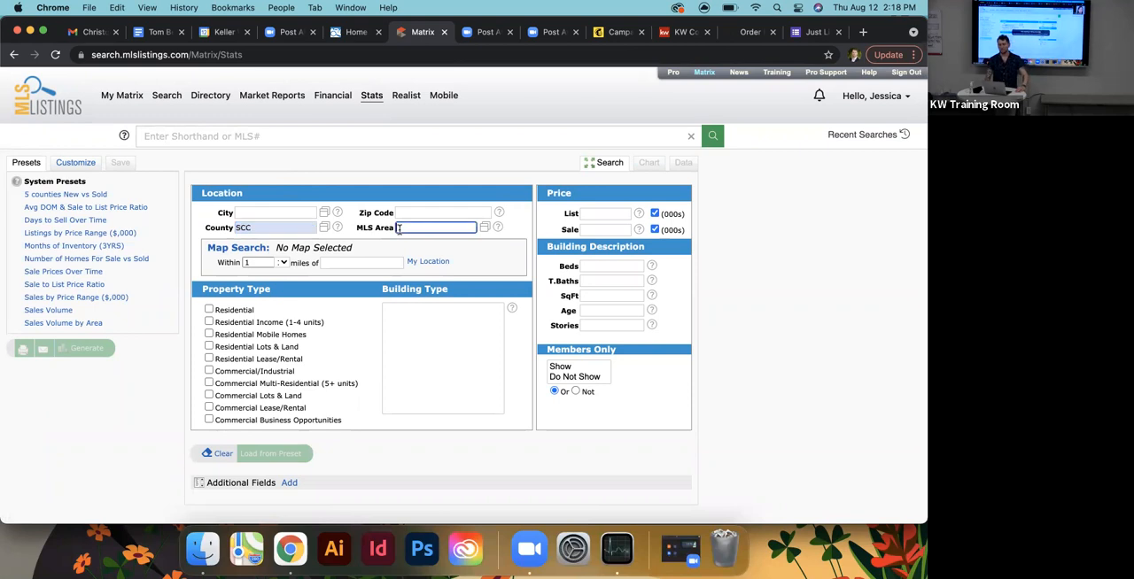
click(261, 213)
text(sarat)
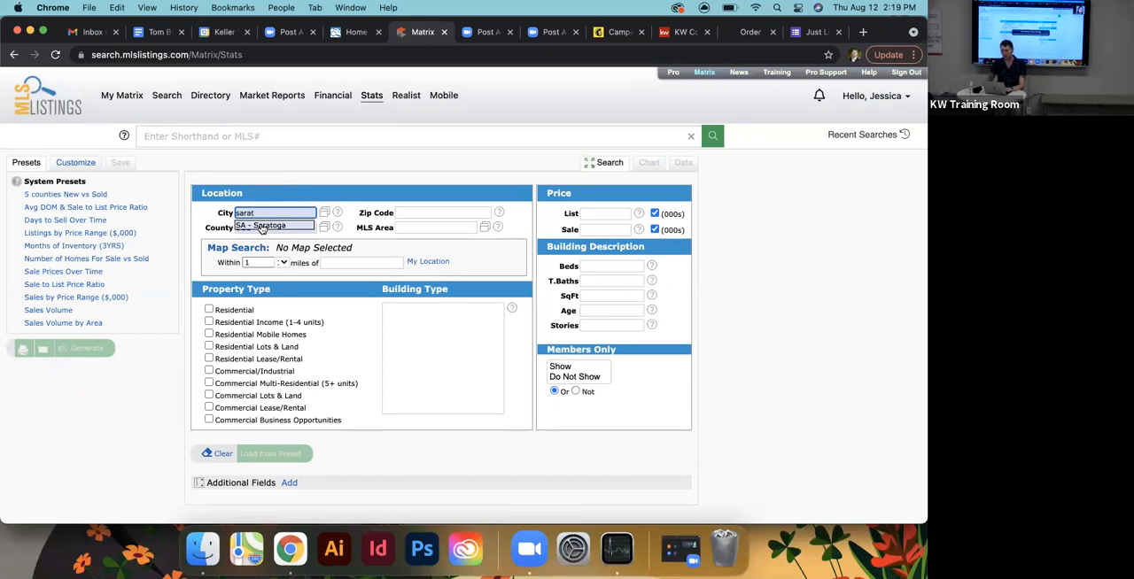
click(261, 228)
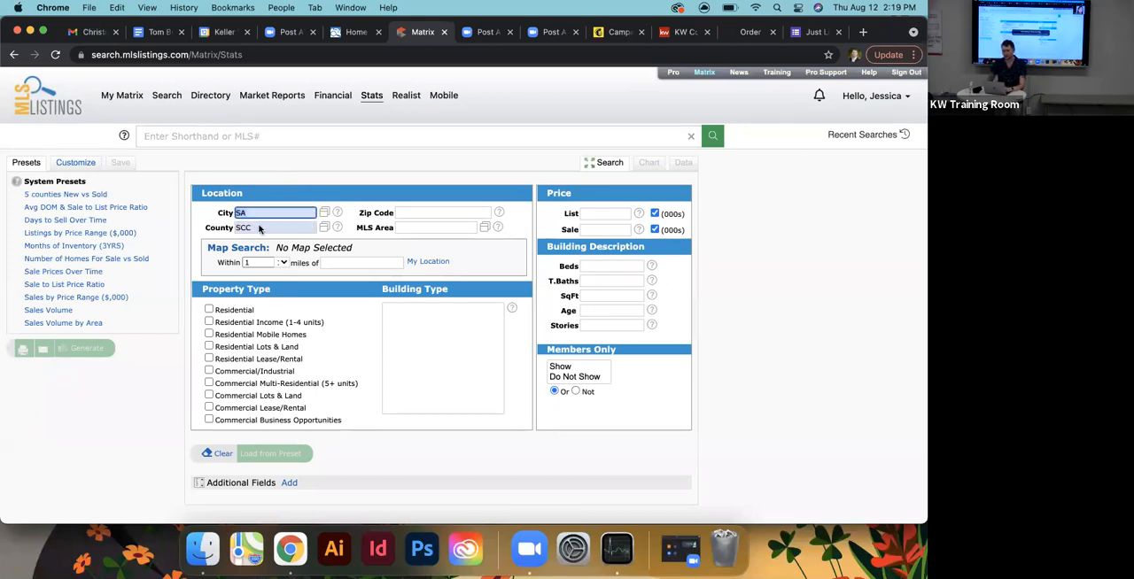
click(367, 249)
- Limit the property type to Residential with the building types Condominium and Townhouse
click(209, 310)
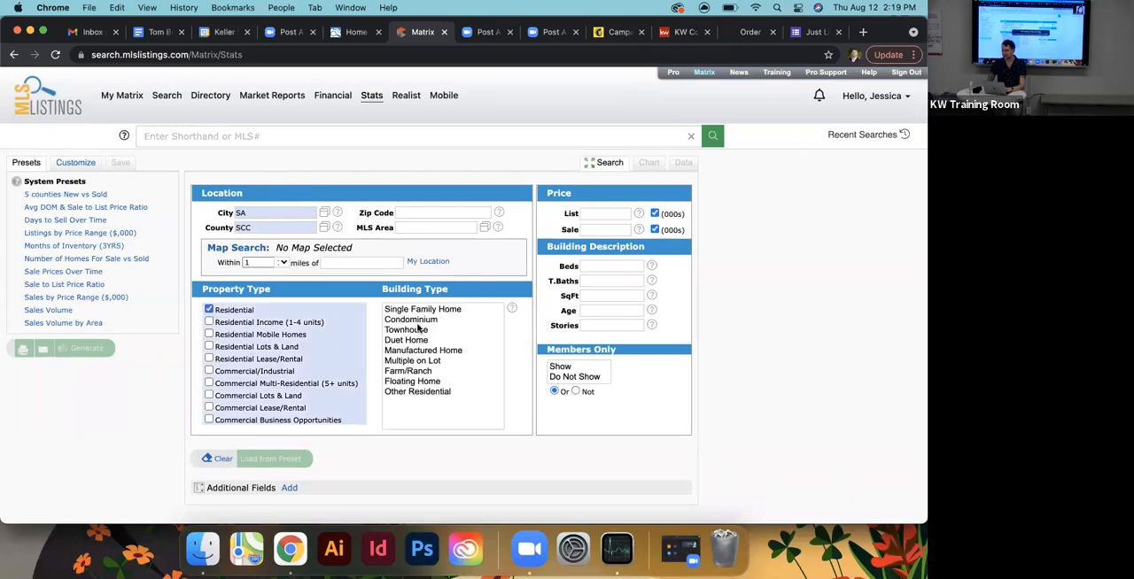
click(416, 322)
super+click(417, 332)
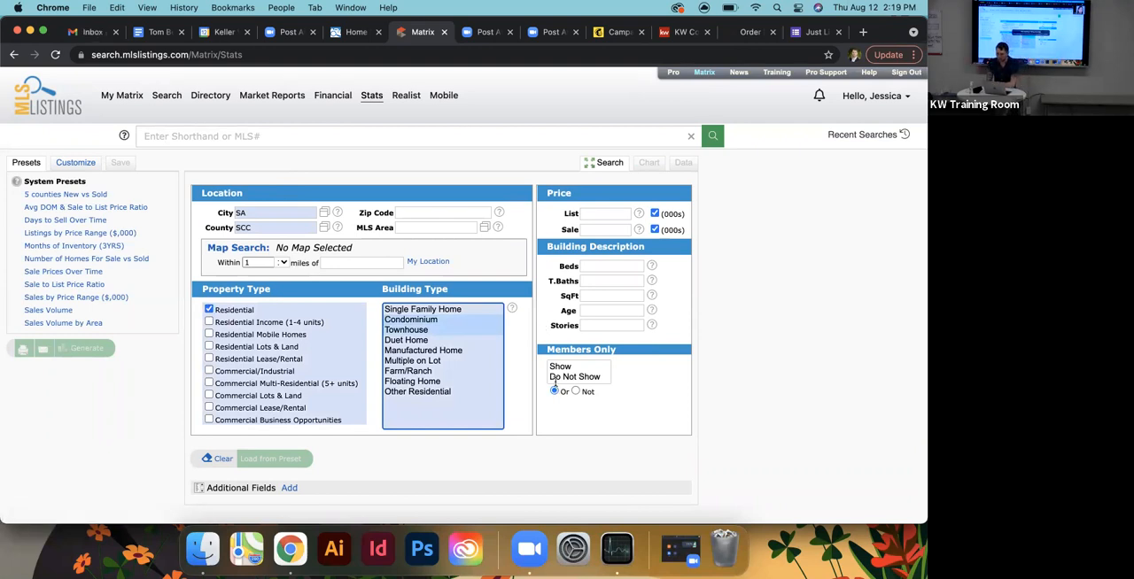
- Restrict the Saratoga stats search to homes with 2+ beds
click(581, 268)
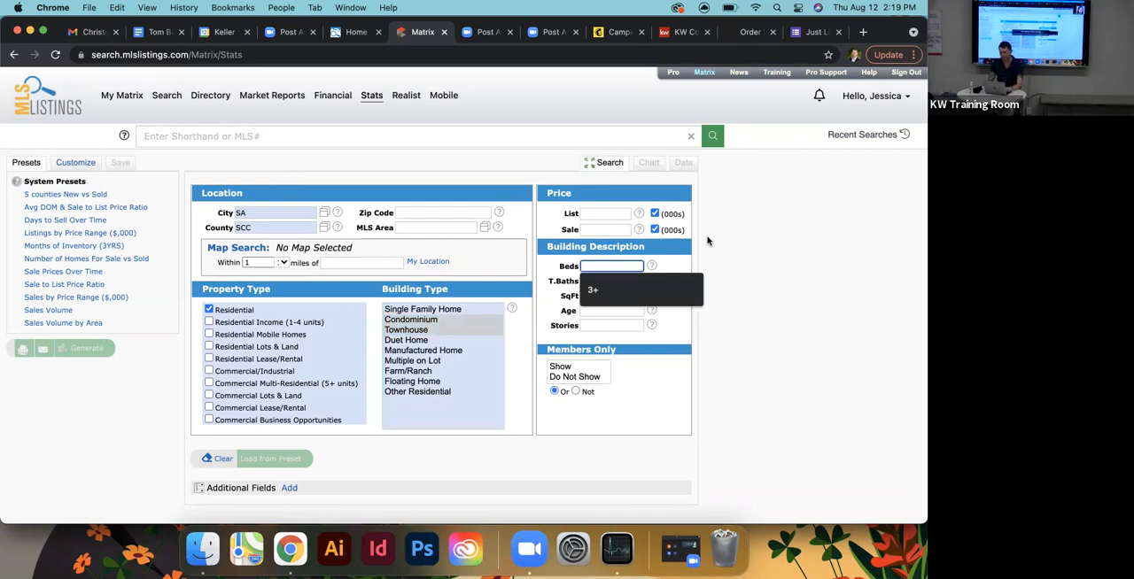
text(2+)
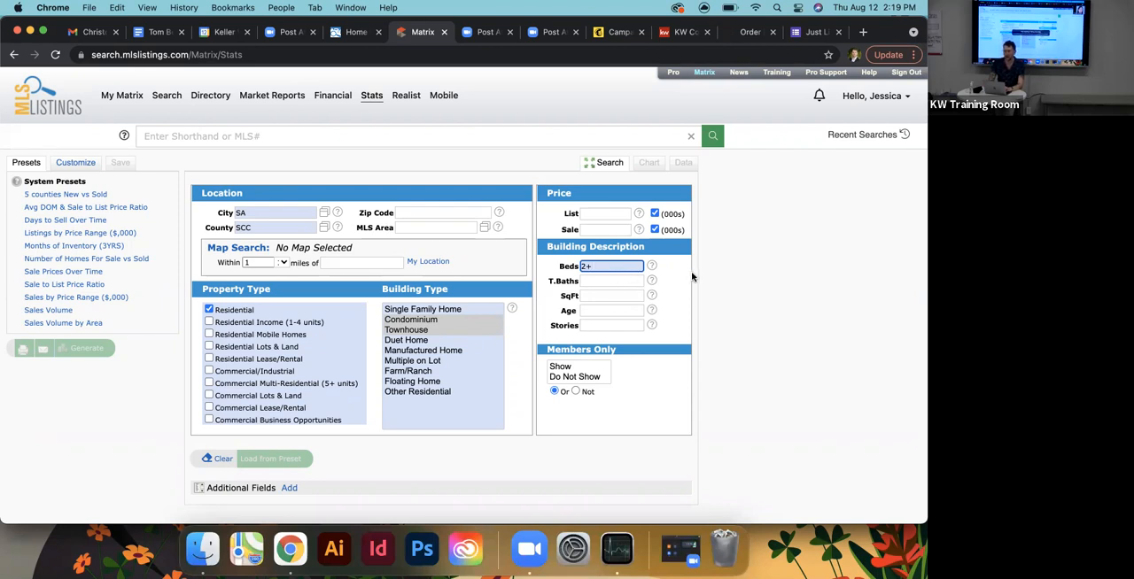
click(692, 278)
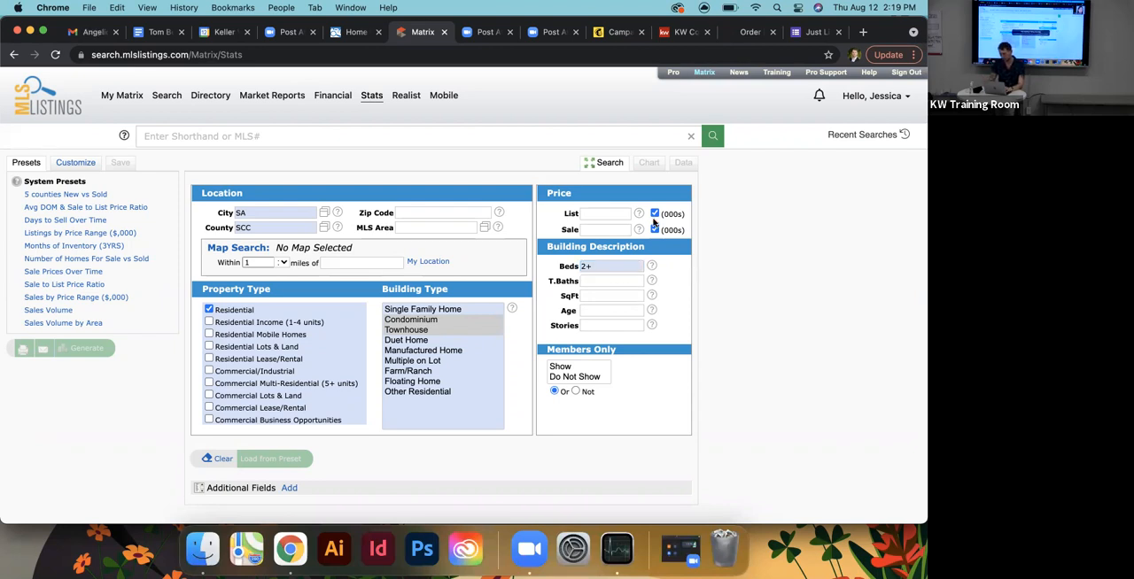
- Customize the stats with the time frame Past 5 Years and the statistic Sale Price, Median, and set Beds to 2
click(76, 163)
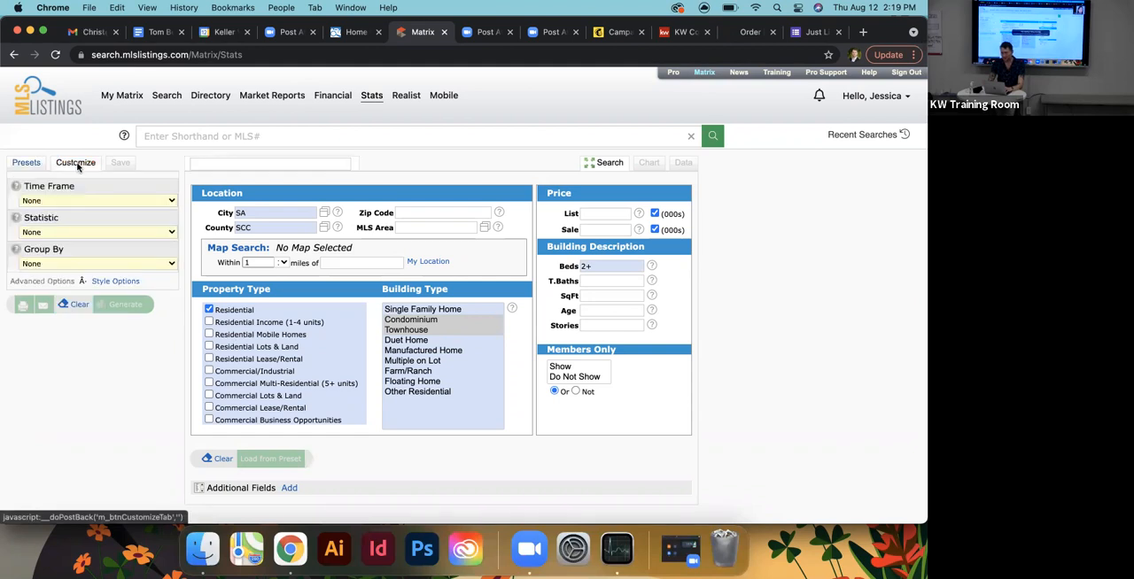
click(84, 203)
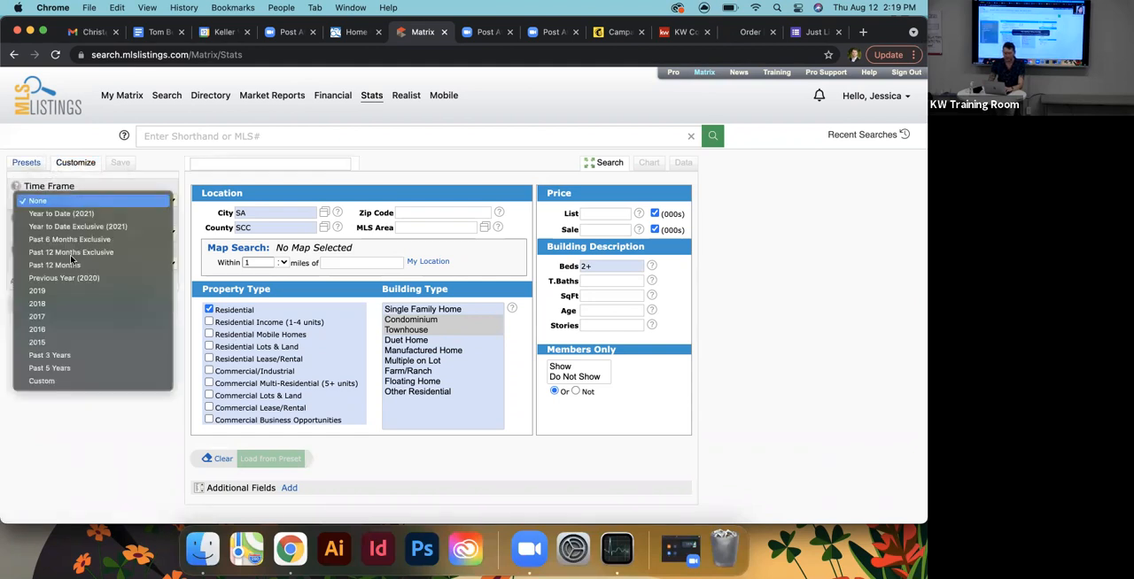
click(78, 368)
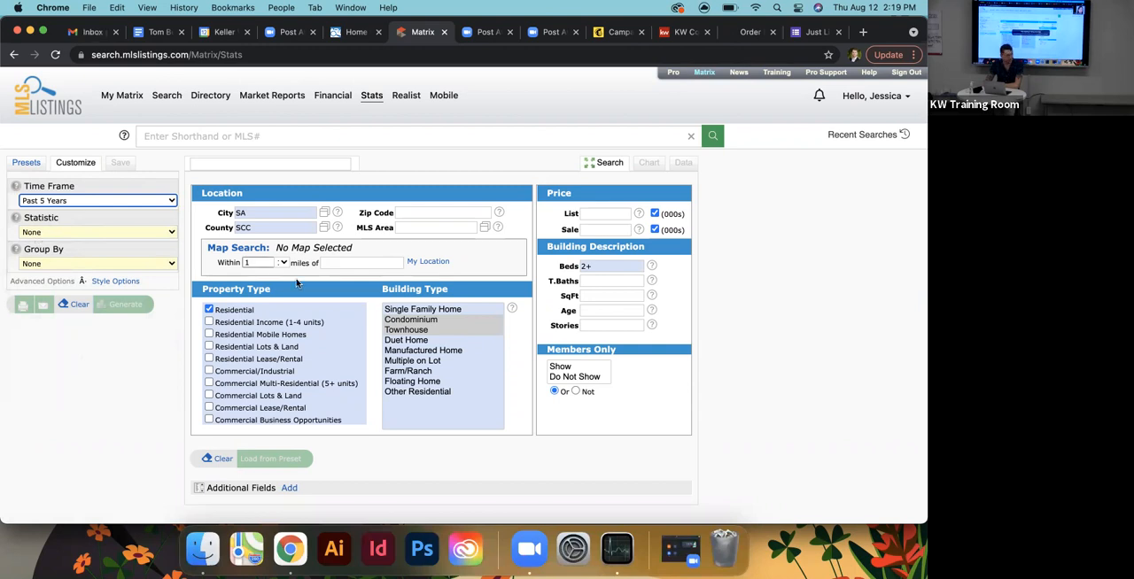
click(596, 268)
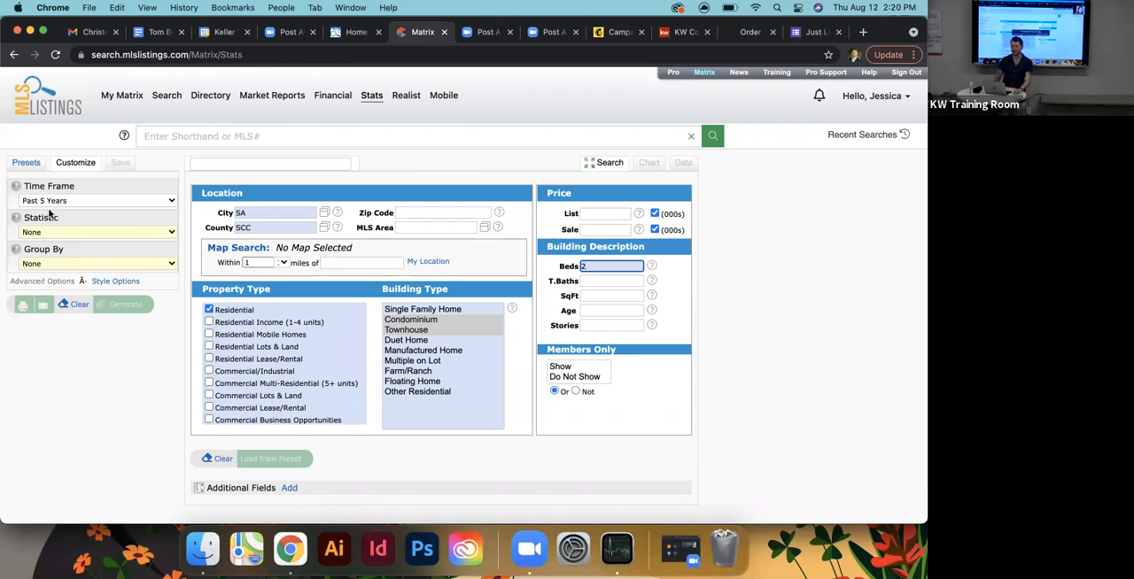
click(44, 232)
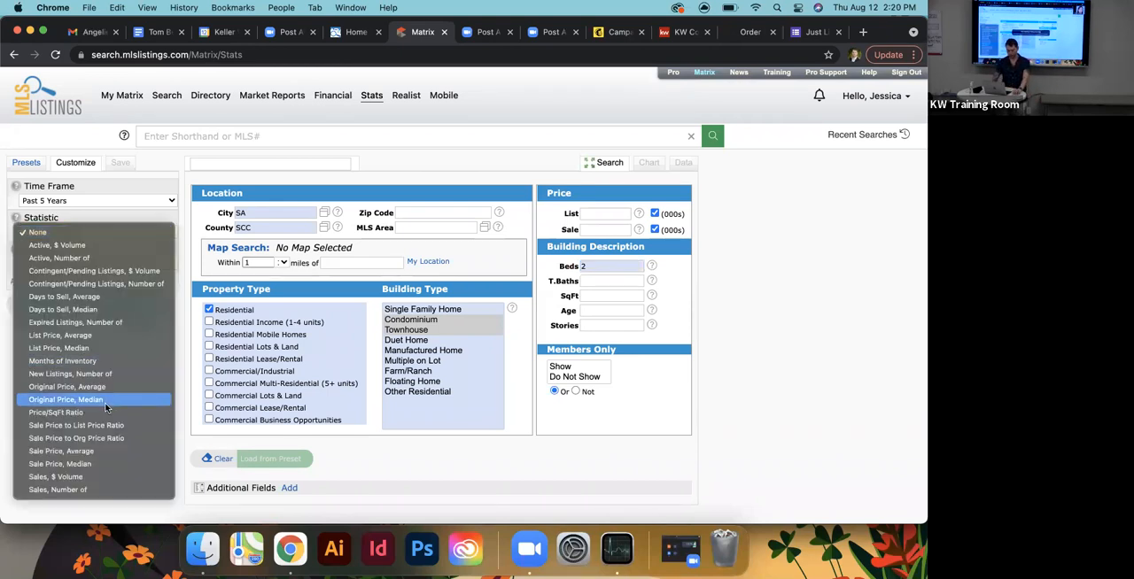
click(90, 465)
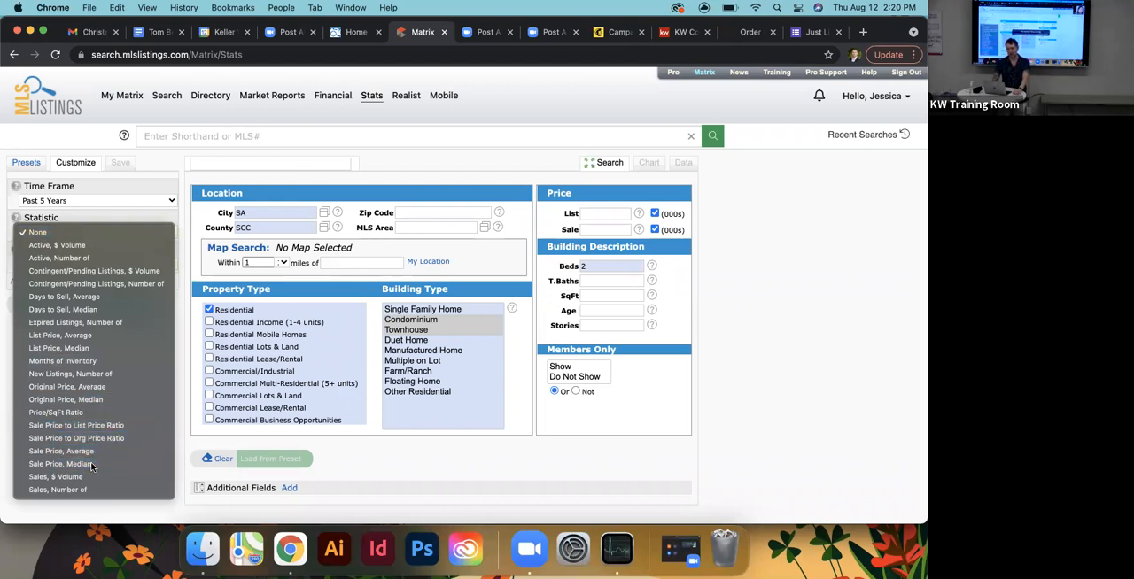
- Group the median sale prices by County, generate the stats and show them as a data table
click(51, 268)
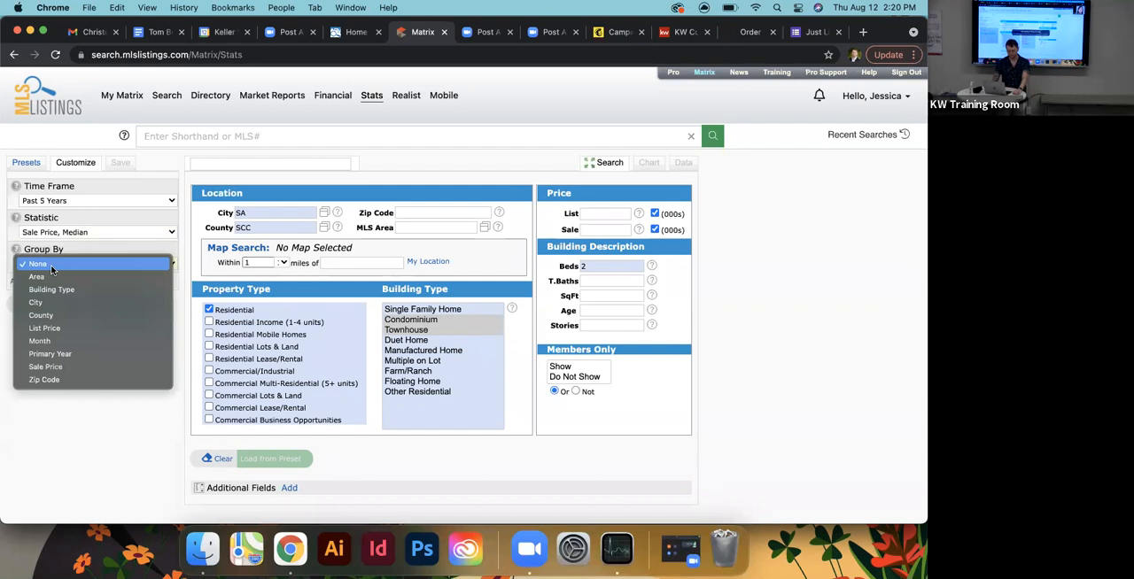
click(65, 317)
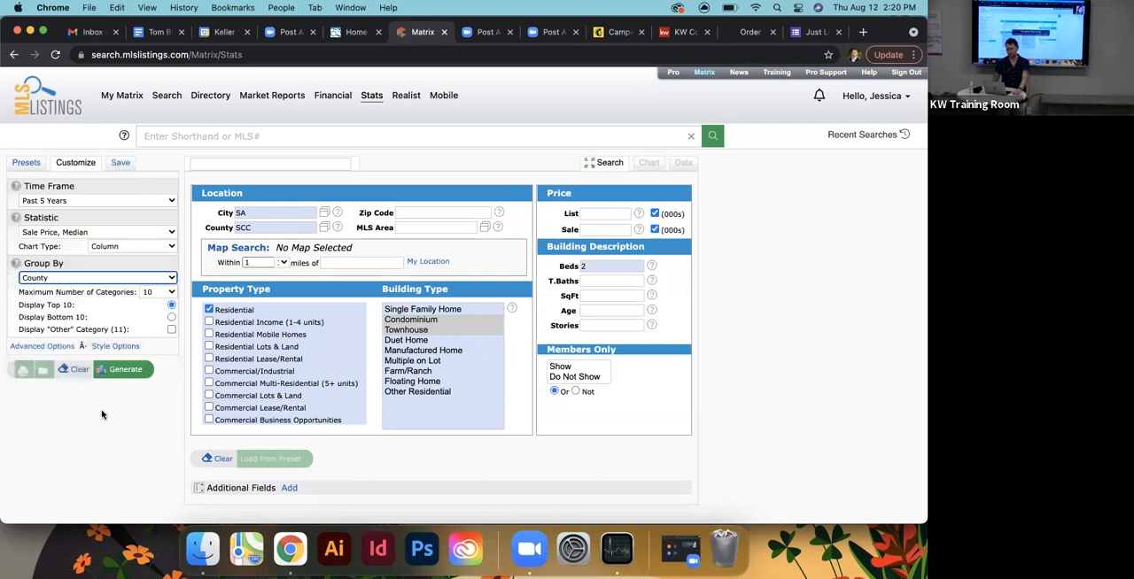
click(118, 369)
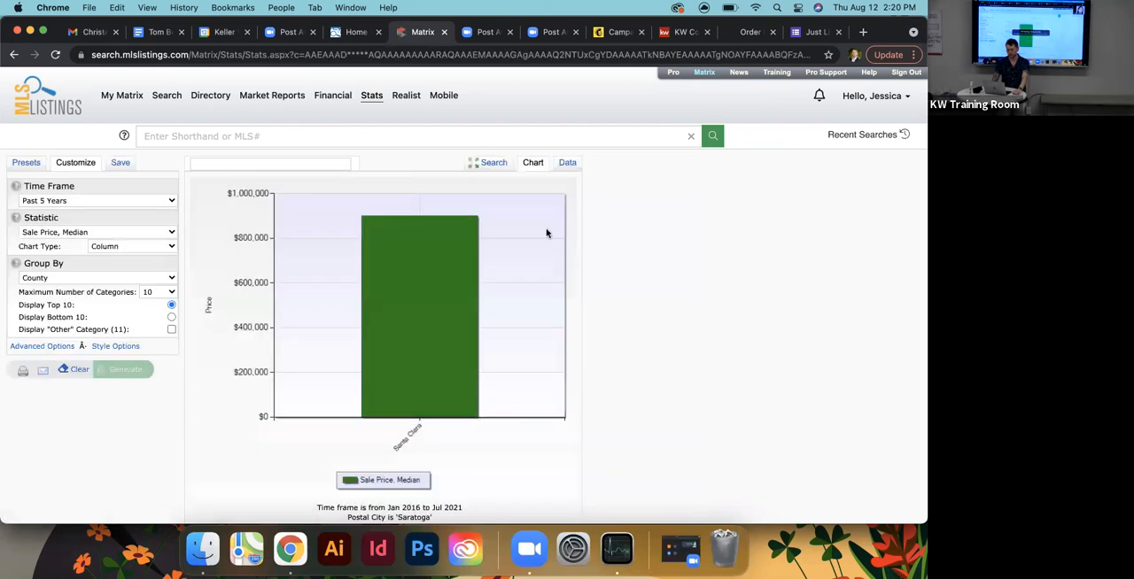
click(565, 163)
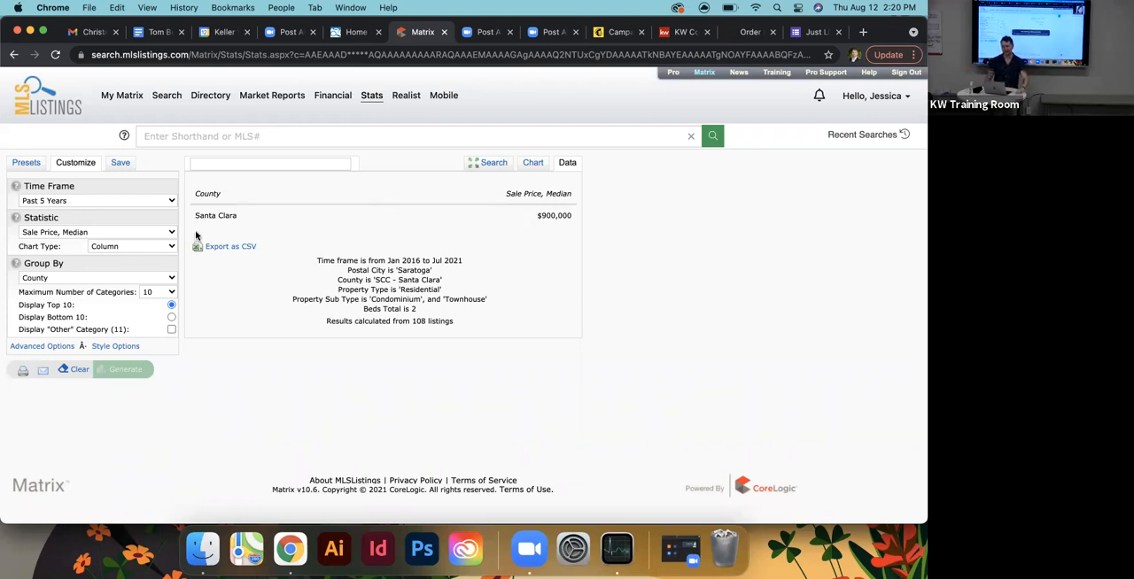
- Regroup the Saratoga median sale prices by Month and generate the data table again
click(69, 279)
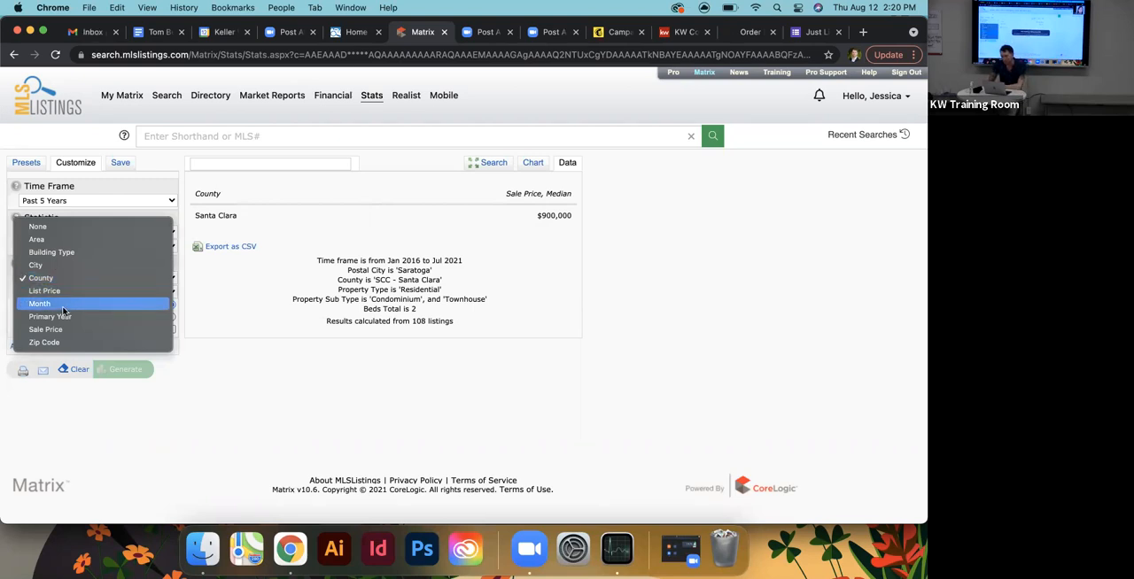
click(62, 306)
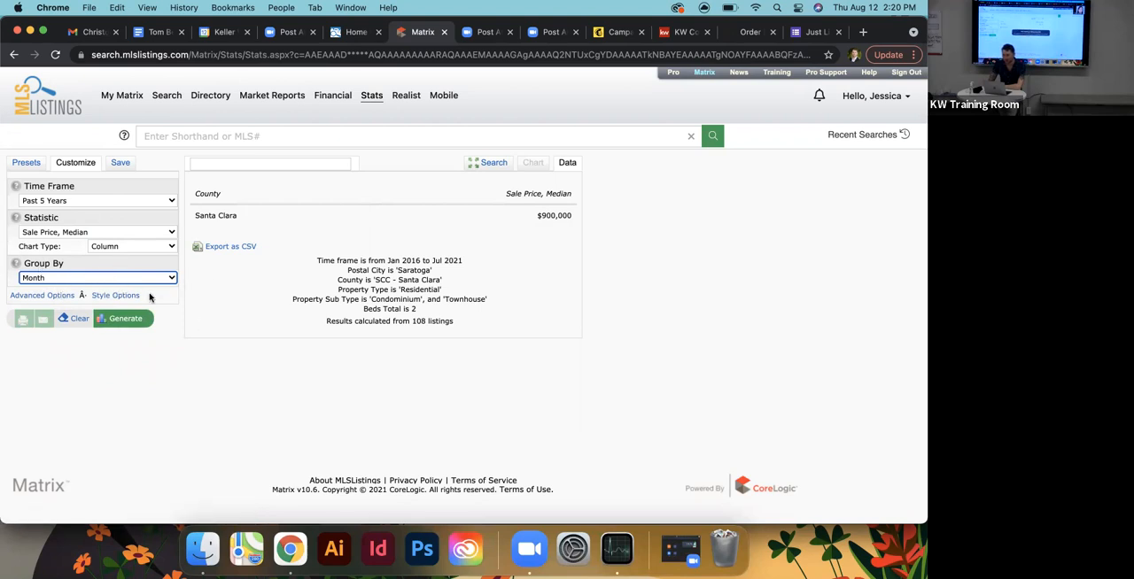
click(117, 320)
scroll(648, 280, down, 3)
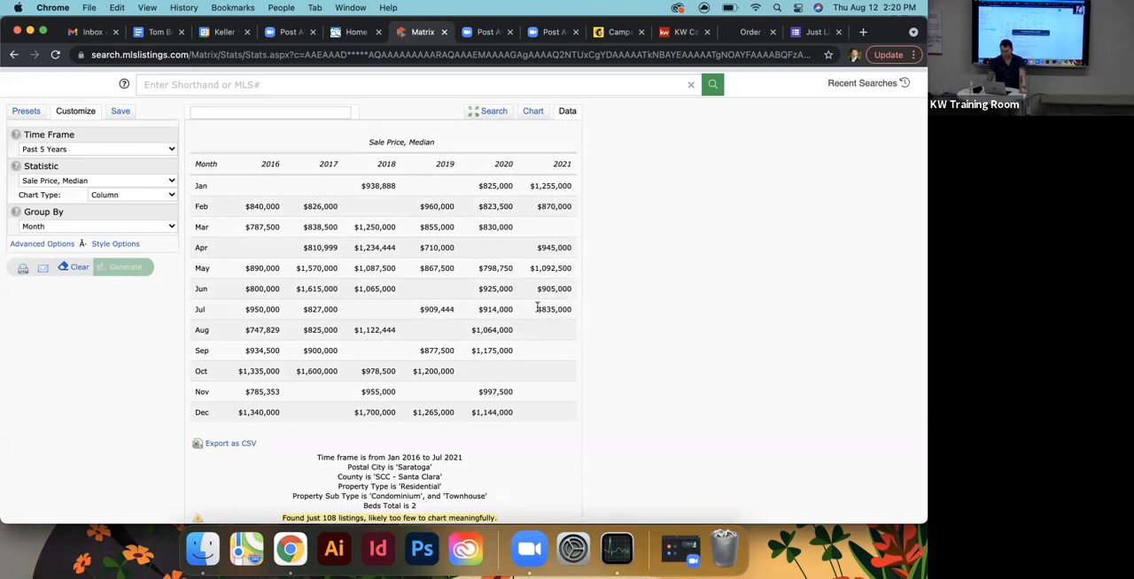
drag(536, 309, 571, 312)
click(638, 312)
- Check the search criteria against the monthly median sale price table and the criteria summary beneath it
click(485, 111)
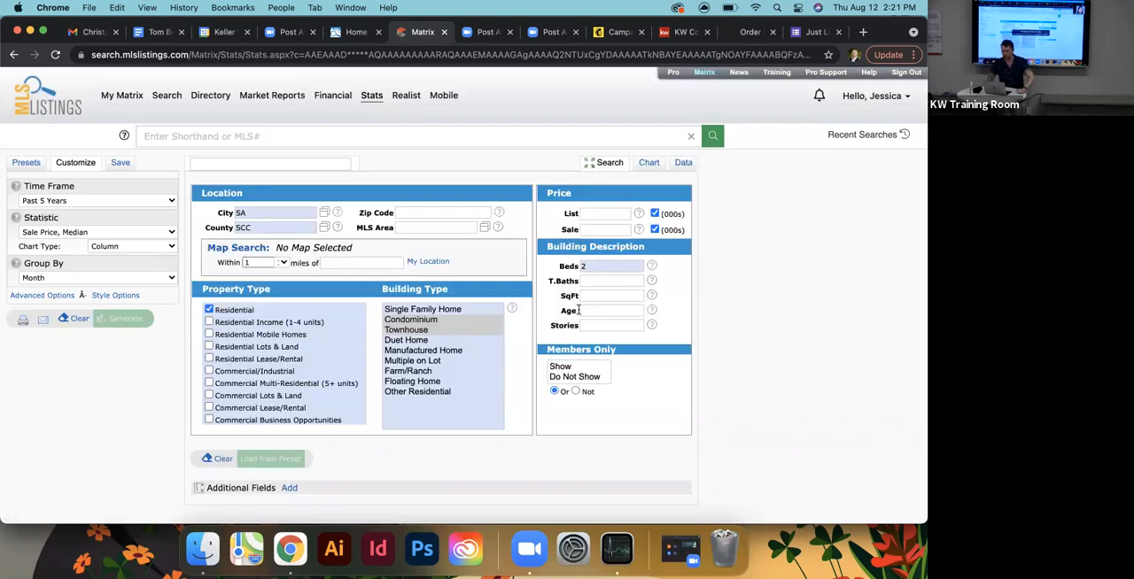
scroll(582, 277, down, 2)
click(680, 113)
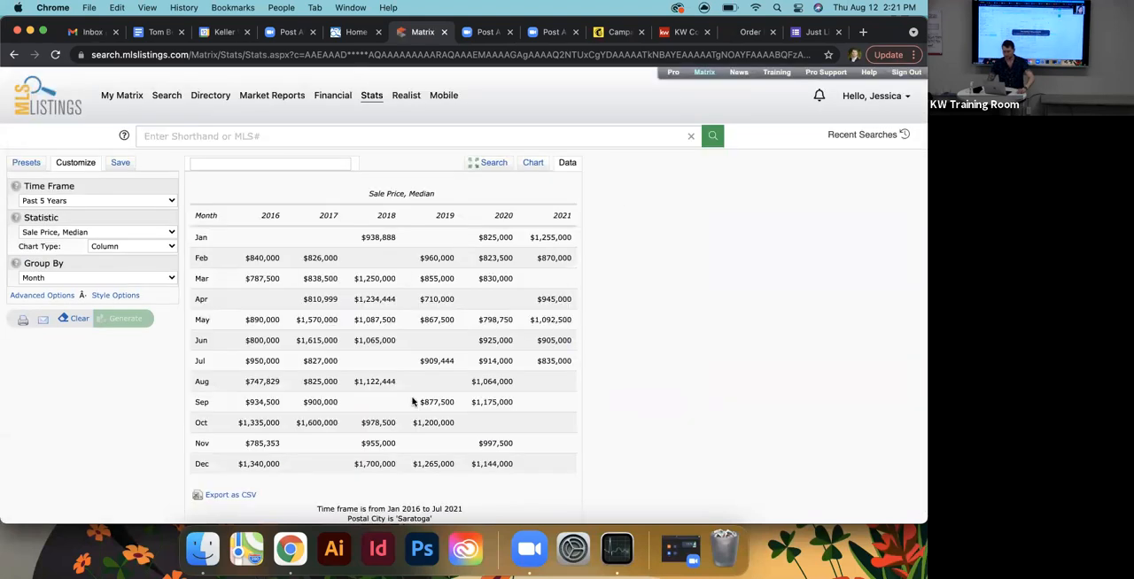
scroll(571, 276, down, 3)
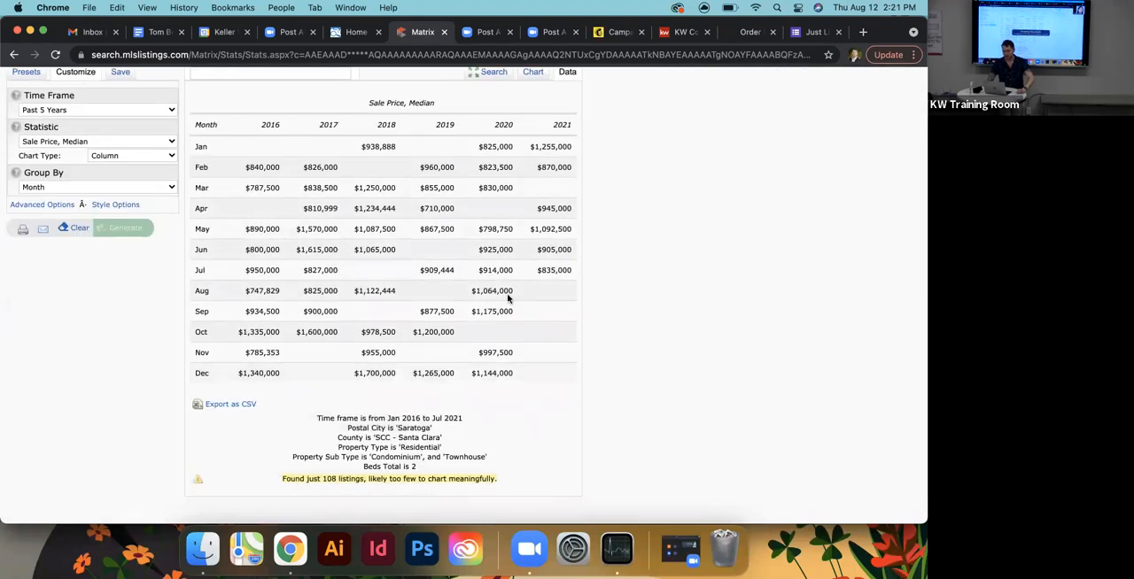
scroll(710, 392, up, 2)
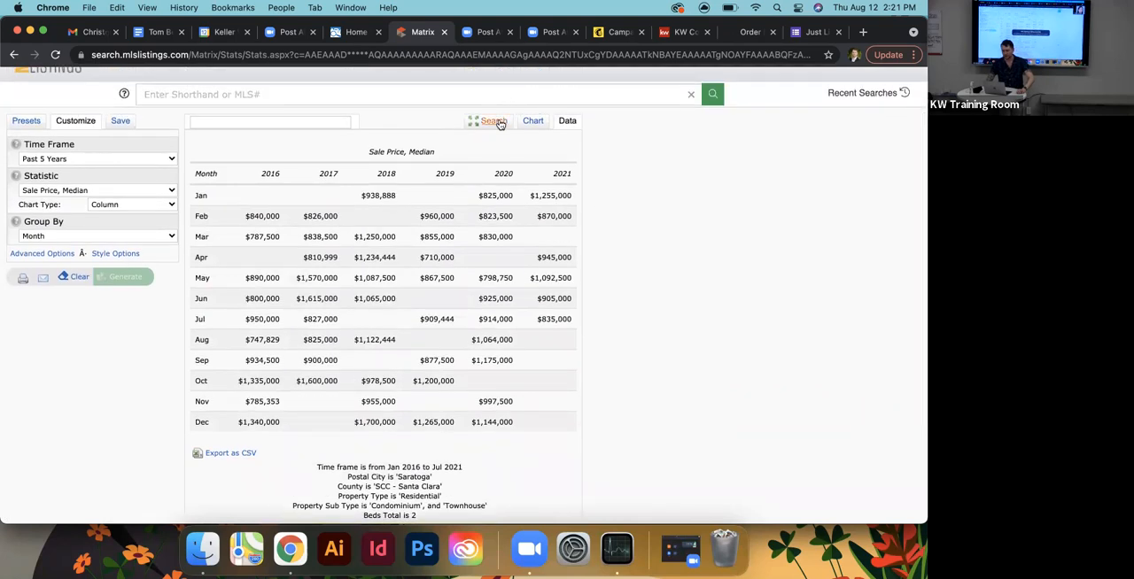
- Remove the Beds restriction from the Saratoga stats search criteria
click(493, 120)
double_click(599, 266)
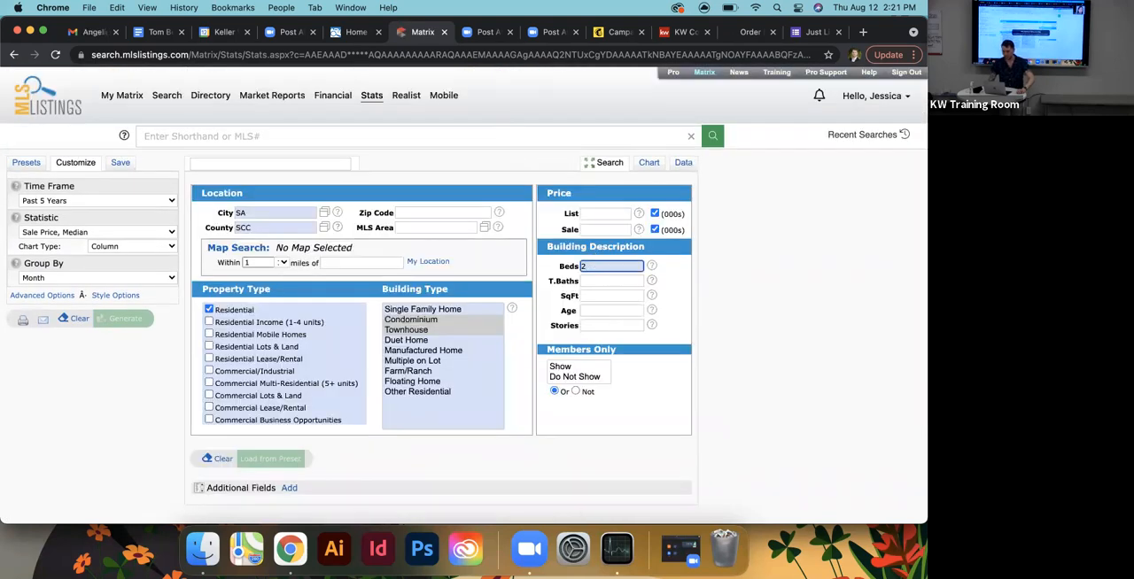
key(BackSpace)
click(702, 323)
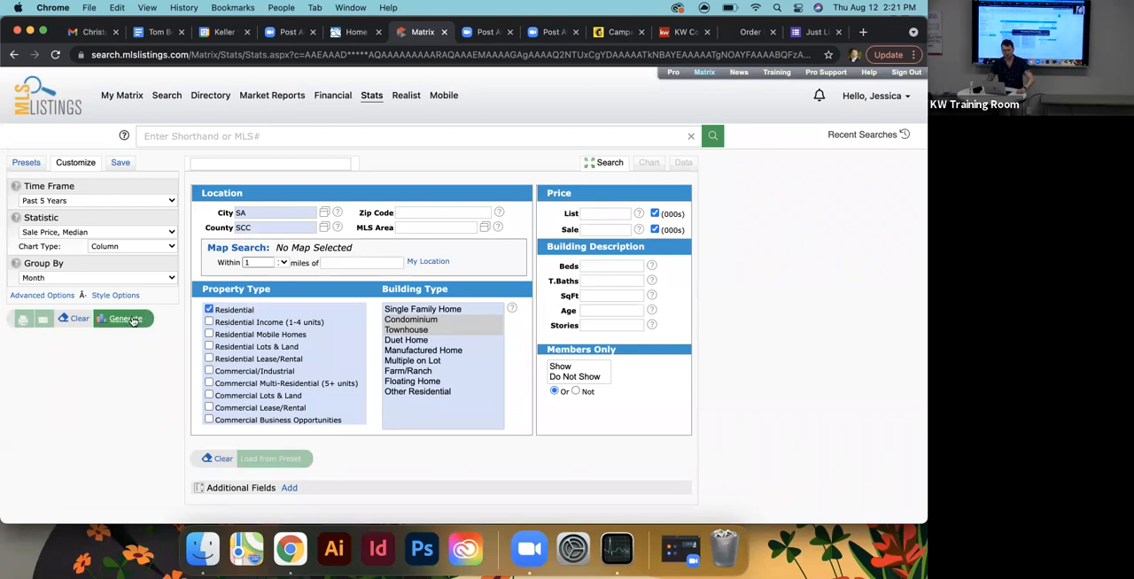
- Generate the monthly median sale price stats without a bed limit and review them as a data table
click(133, 319)
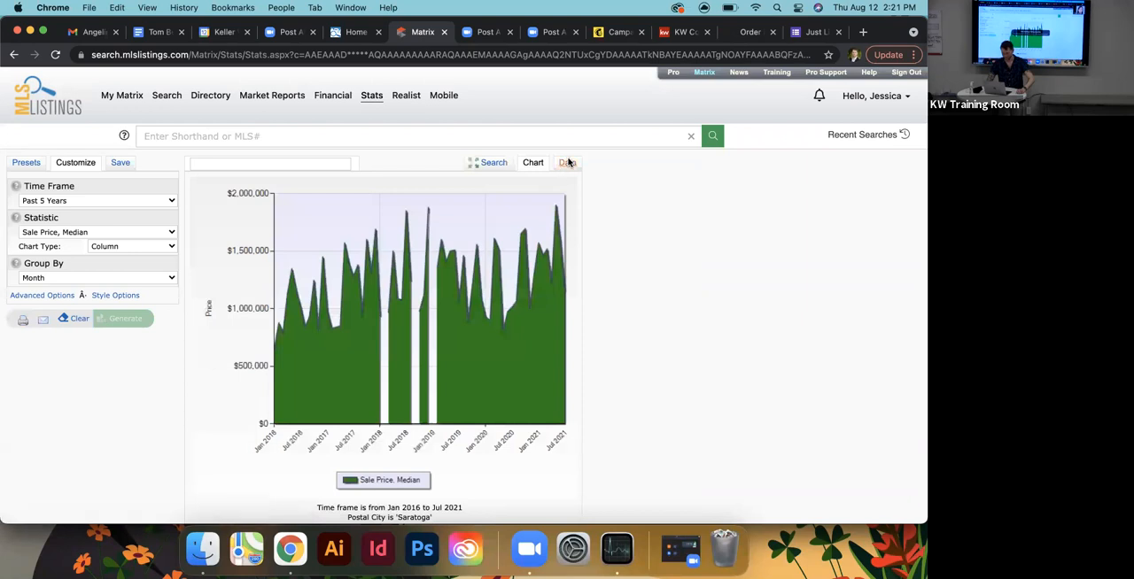
click(568, 162)
scroll(684, 349, down, 2)
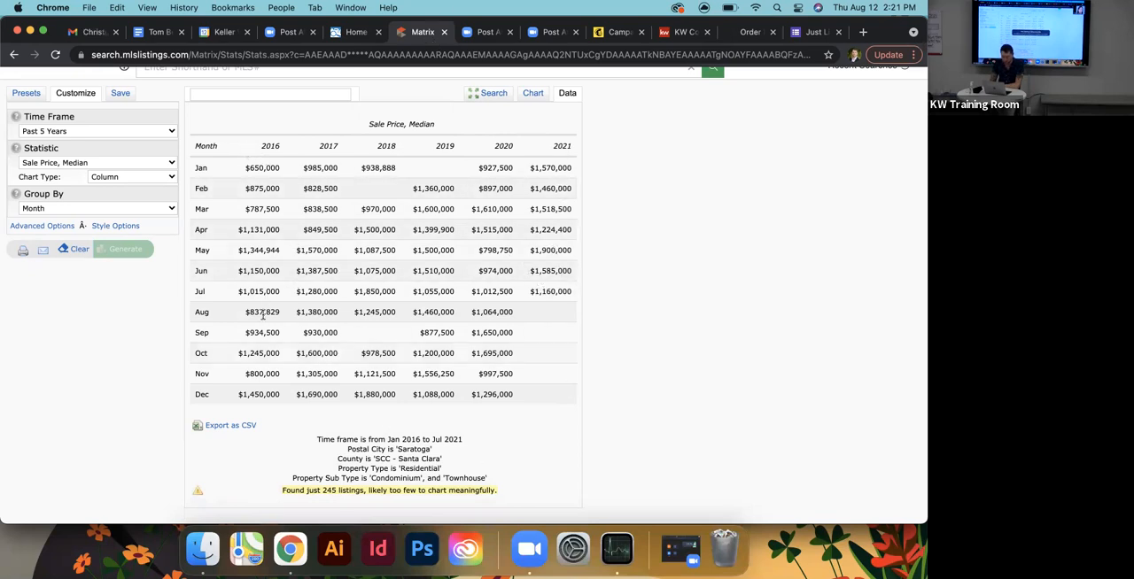
scroll(265, 173, down, 1)
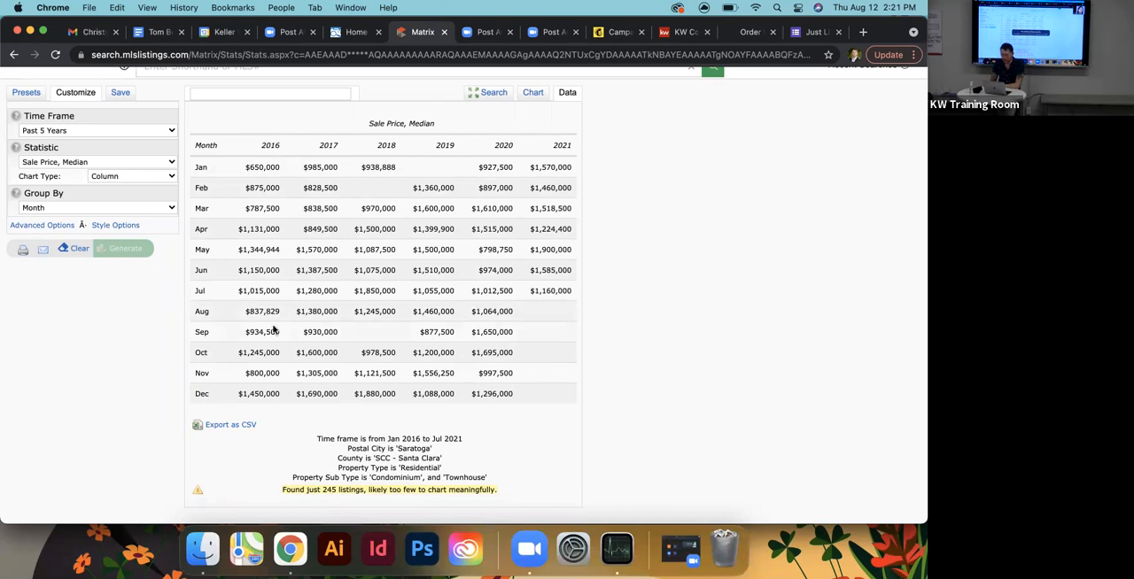
- Return to the stats criteria and open a new Residential listing search
click(492, 93)
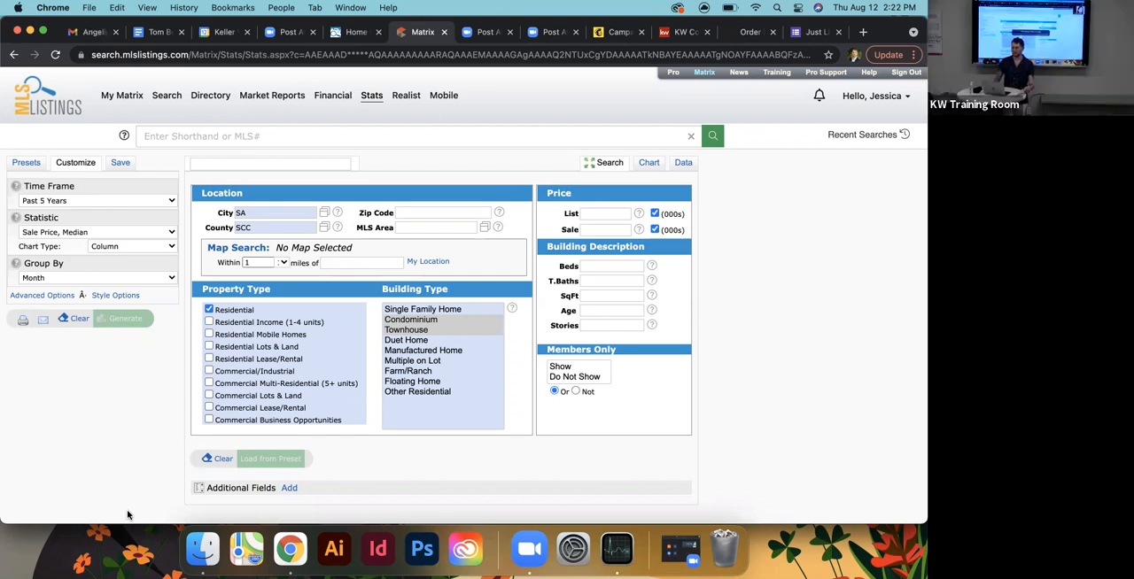
mouse_move(167, 96)
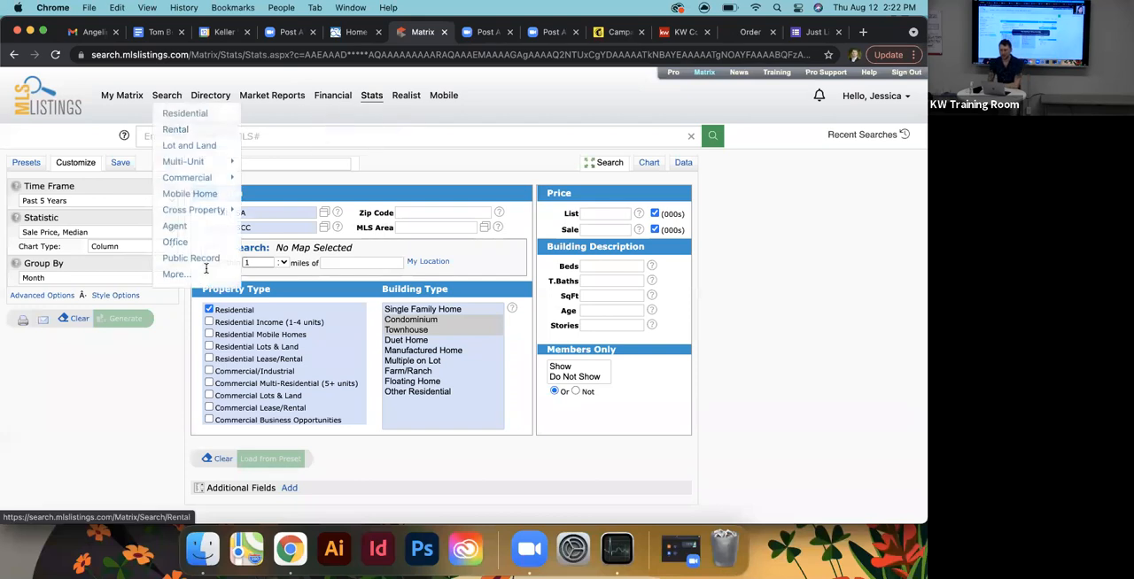
mouse_move(187, 177)
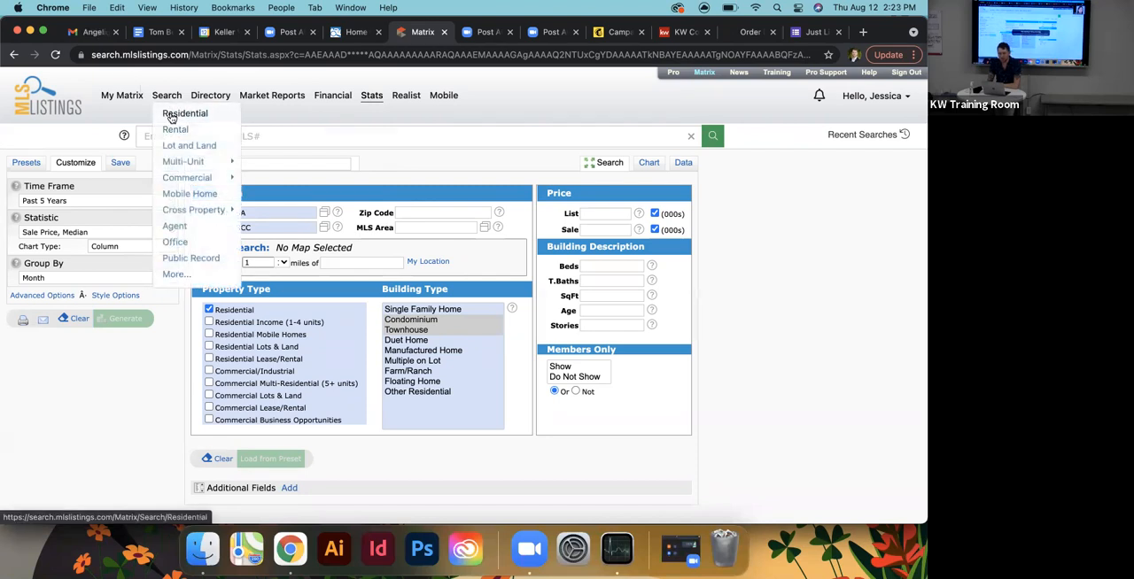
click(172, 118)
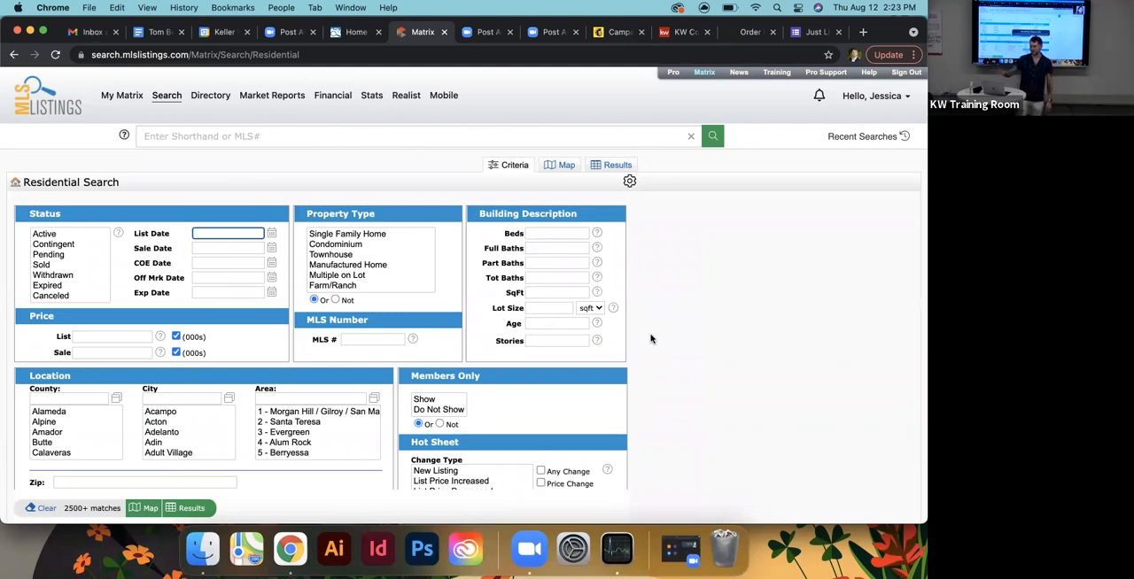
- Look through the Residential search form, from status, price and building criteria down to location, hot sheet and additional fields
scroll(630, 355, down, 3)
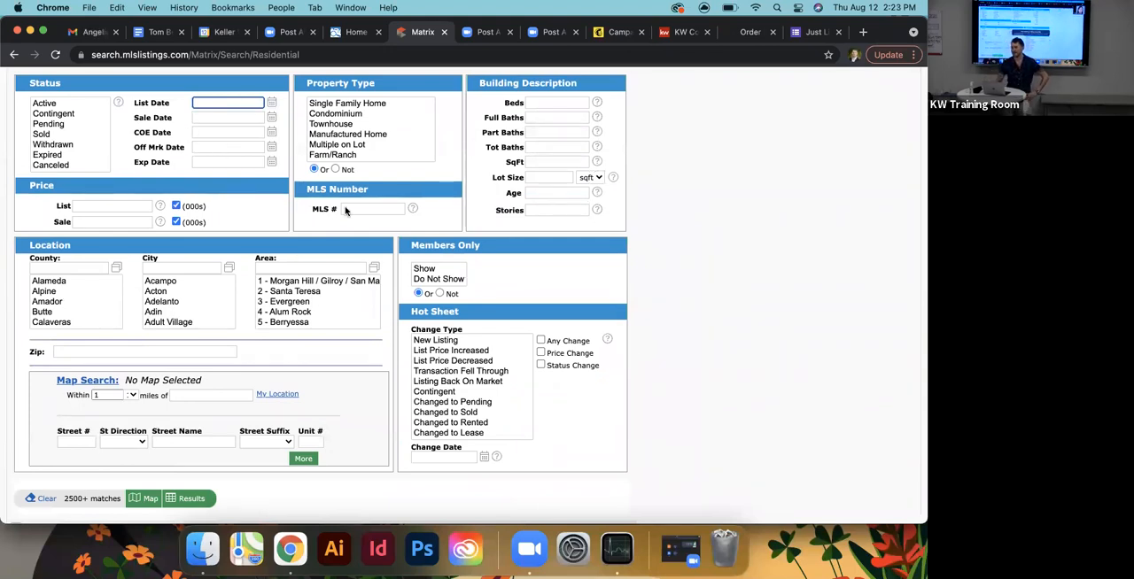
scroll(346, 210, down, 2)
scroll(618, 324, up, 2)
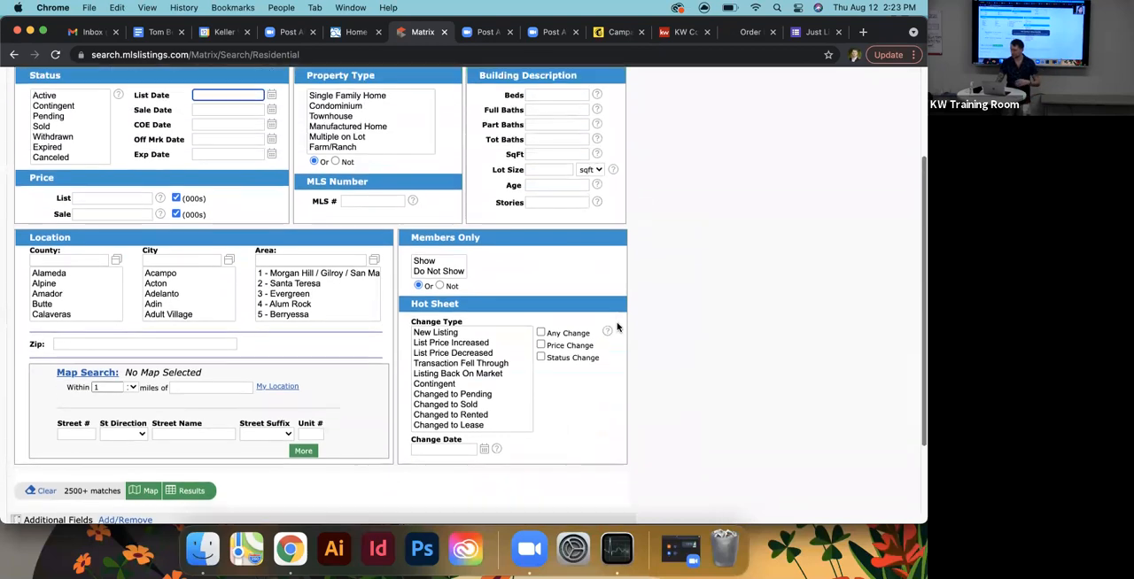
scroll(247, 359, down, 3)
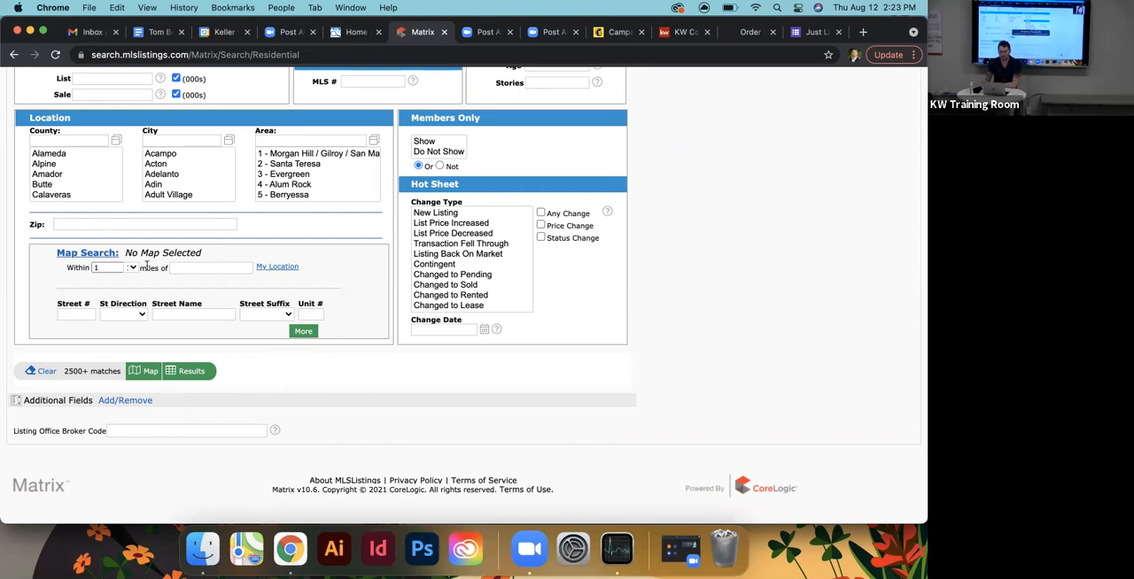
scroll(270, 403, up, 1)
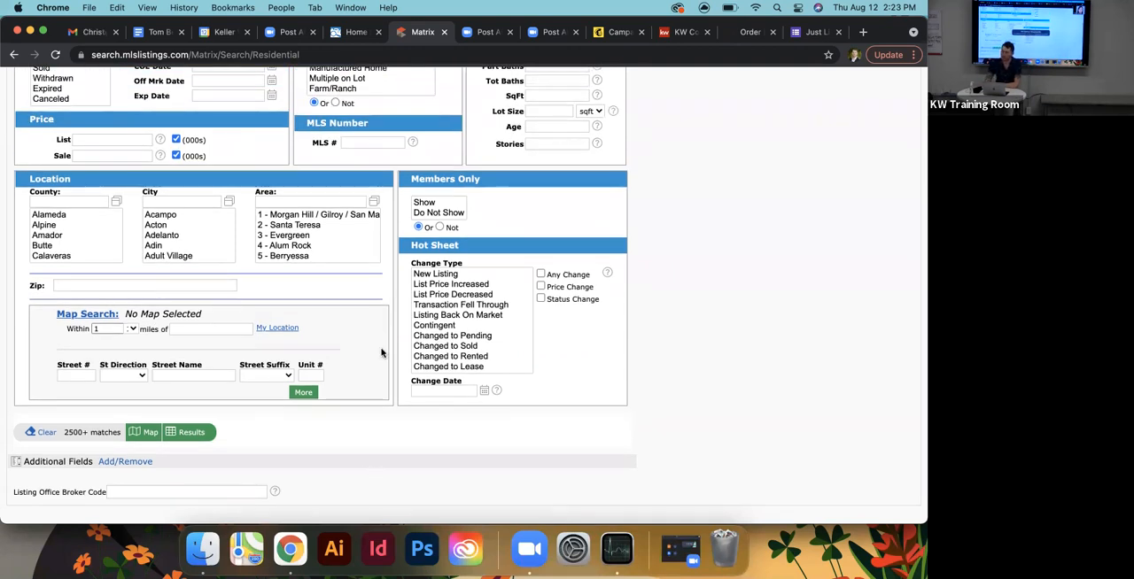
scroll(381, 353, up, 1)
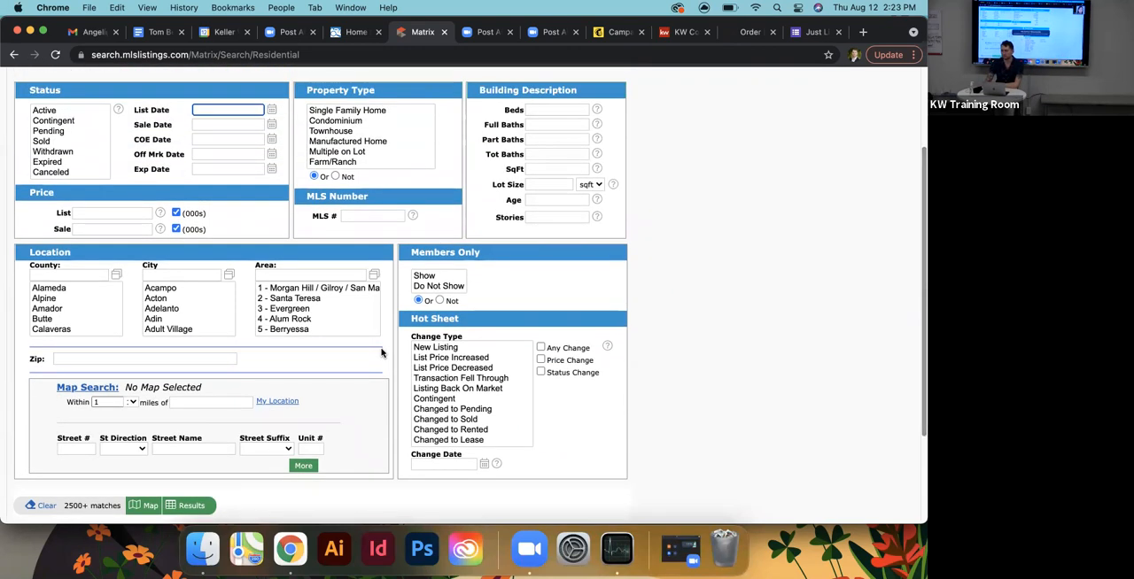
scroll(381, 353, down, 2)
scroll(381, 353, up, 2)
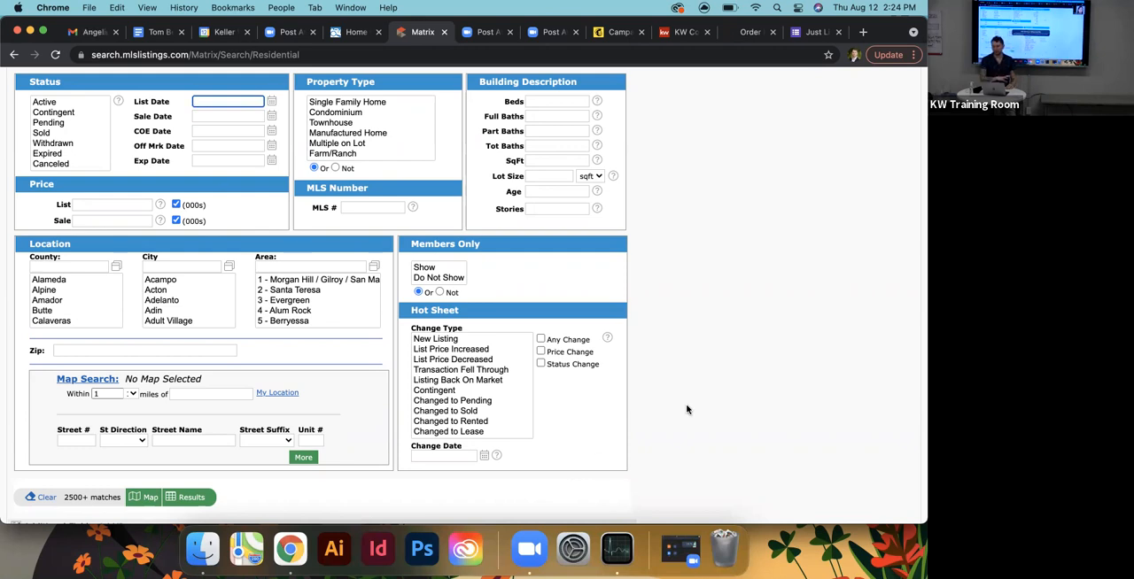
scroll(687, 410, up, 2)
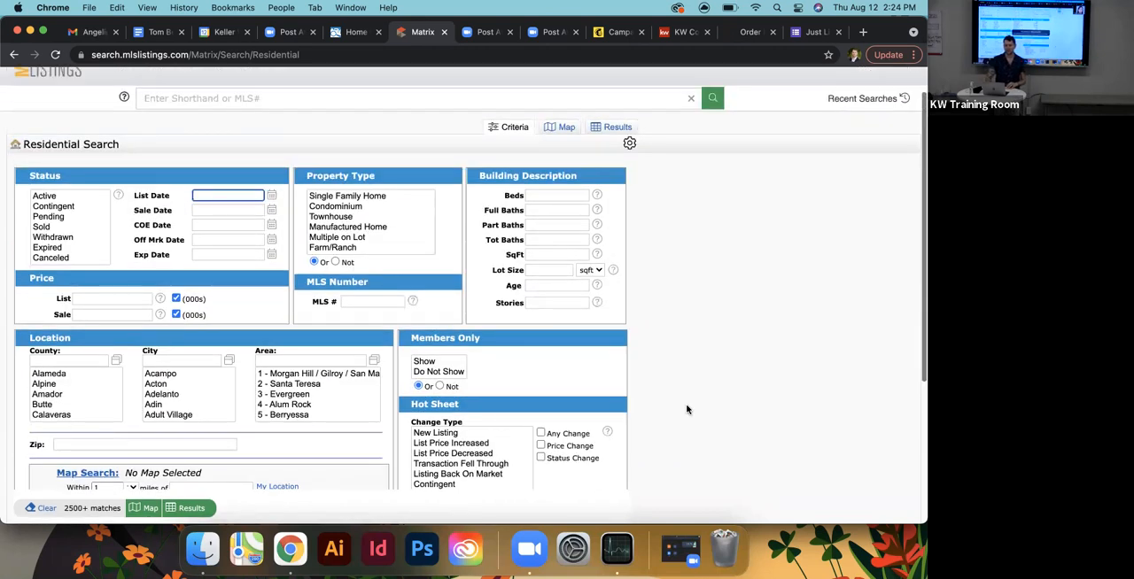
scroll(686, 411, down, 1)
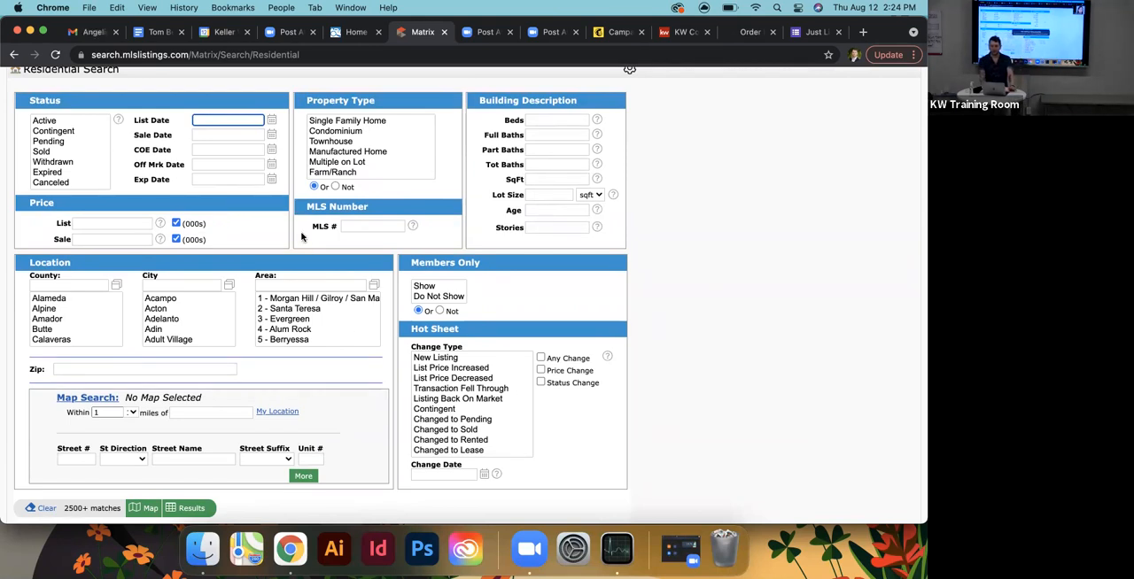
scroll(383, 383, down, 3)
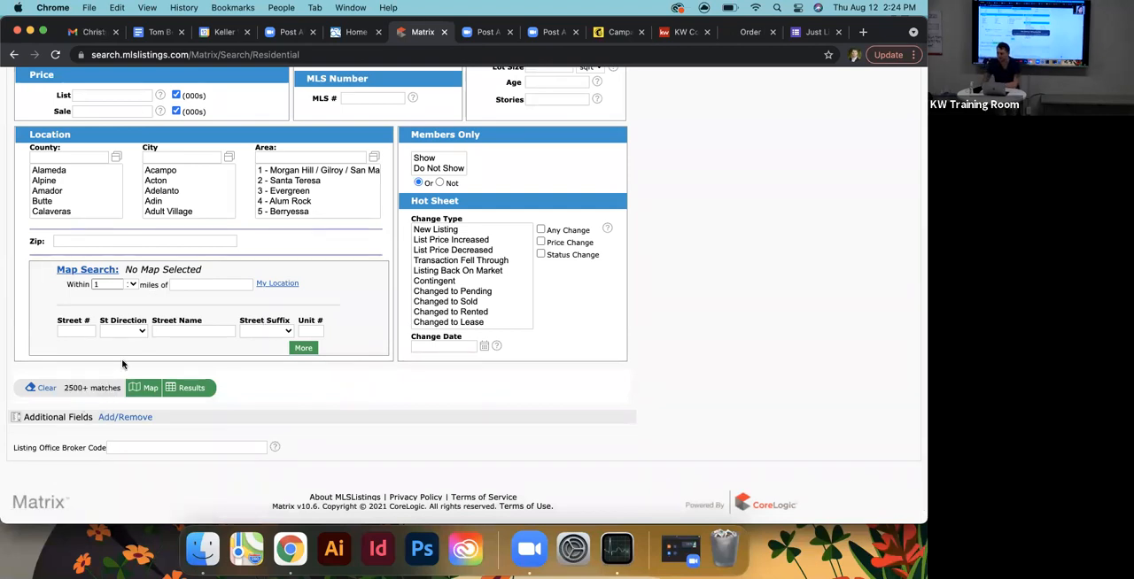
- Select Single Family Home, Condominium and Townhouse as the property types of the Residential search
scroll(122, 364, up, 3)
scroll(381, 306, up, 1)
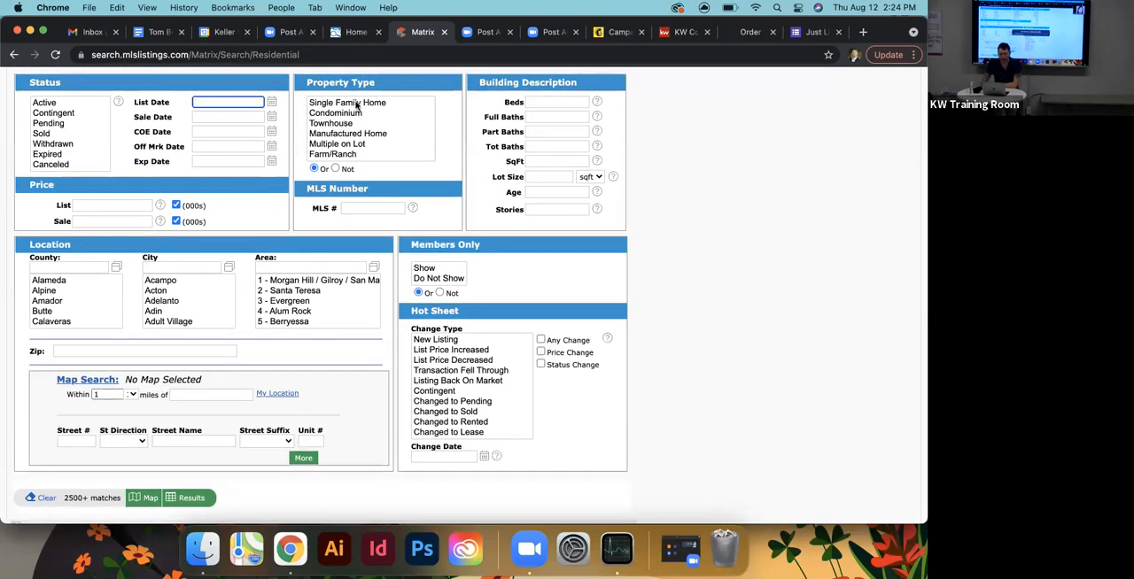
drag(357, 106, 355, 156)
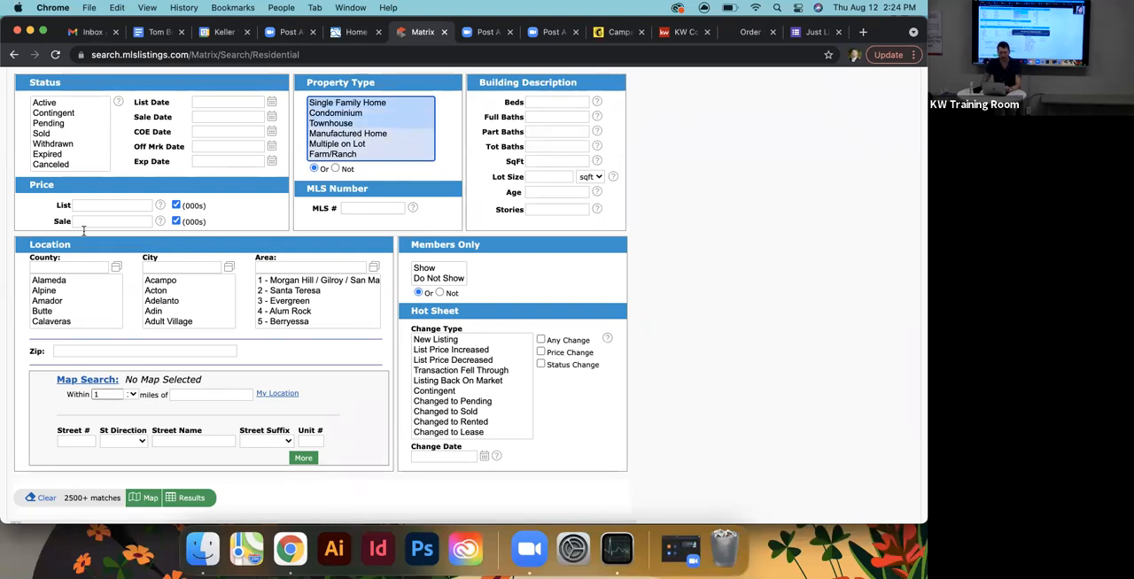
- Restrict the search location to Santa Clara county and the city of Campbell
scroll(84, 239, down, 2)
scroll(83, 253, down, 3)
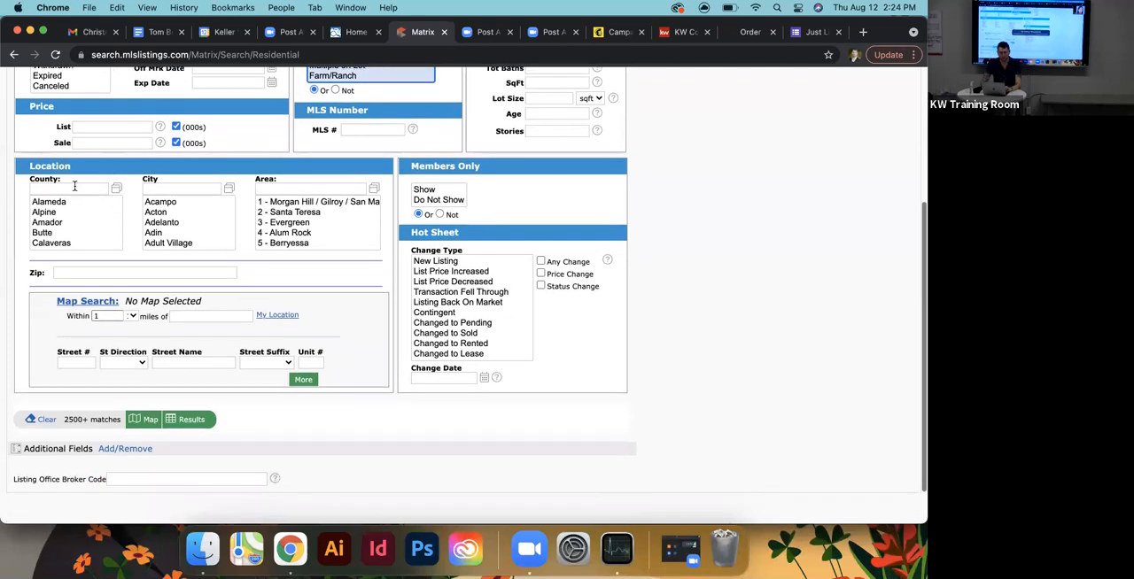
click(73, 186)
text(santa)
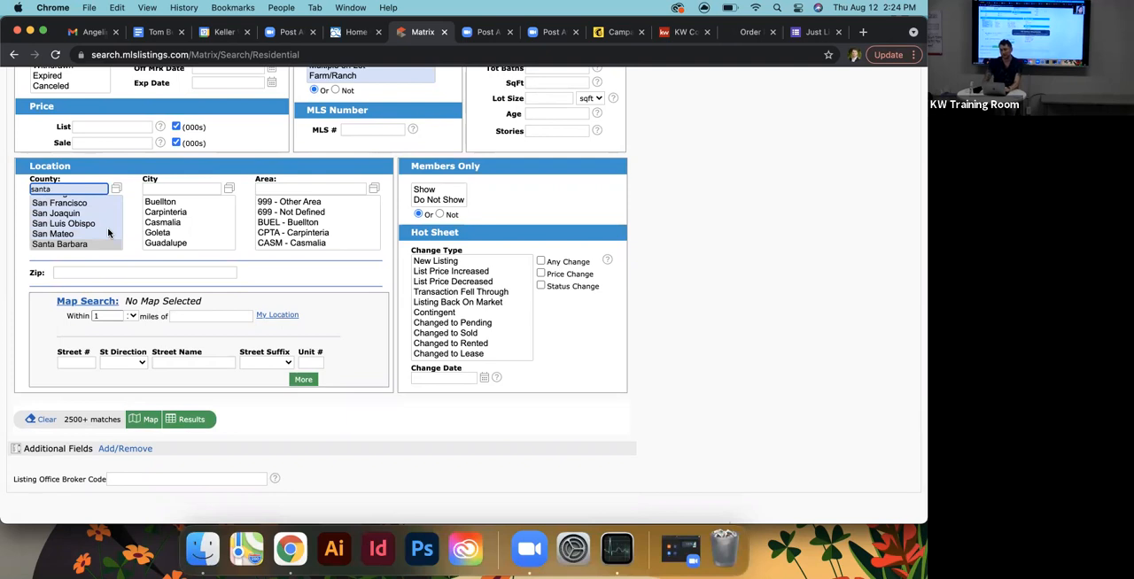
scroll(108, 233, down, 2)
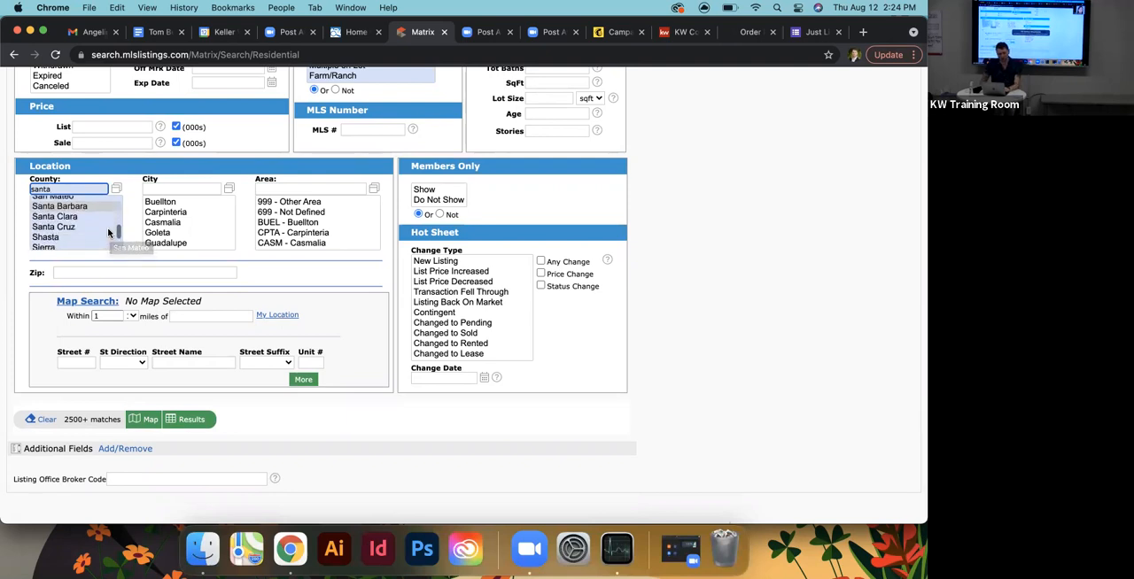
click(99, 215)
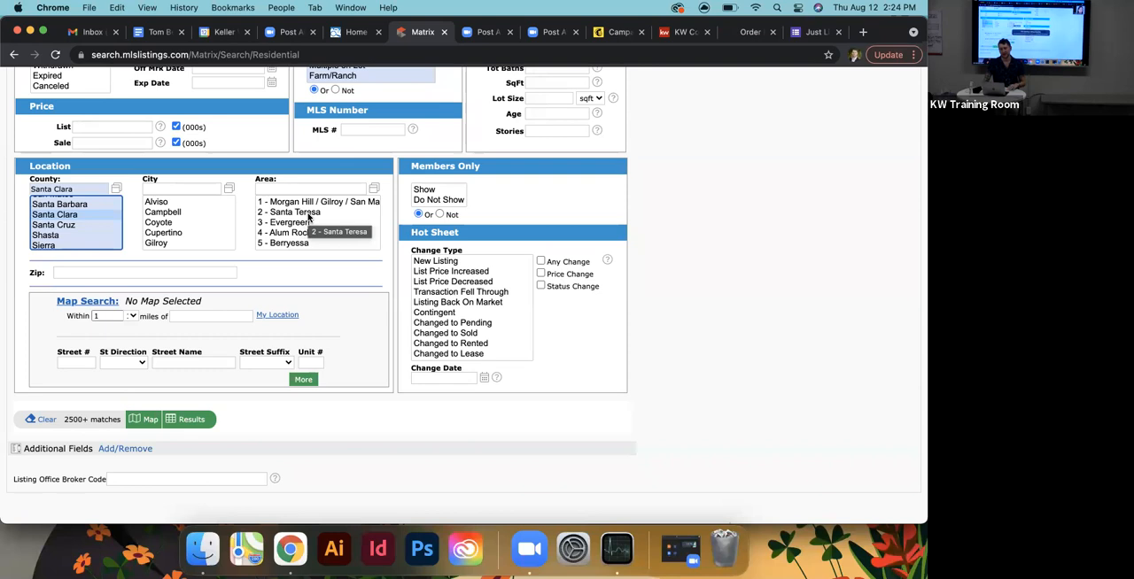
click(168, 213)
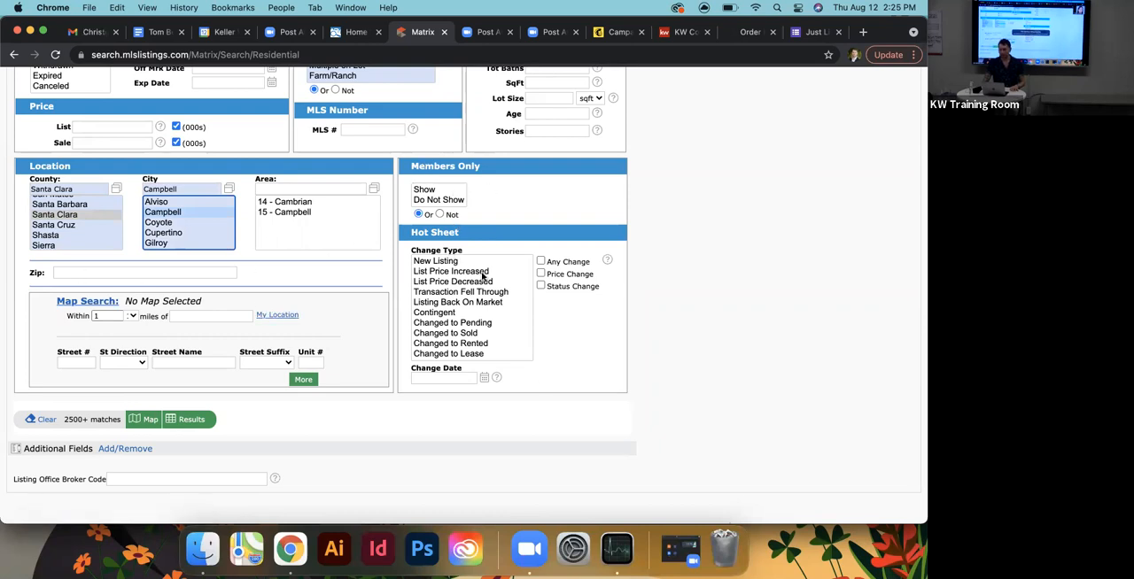
- Limit the Hot Sheet change types to Contingent and Changed to Pending, and start the change date range at 7/1/2021
click(459, 317)
super+click(463, 322)
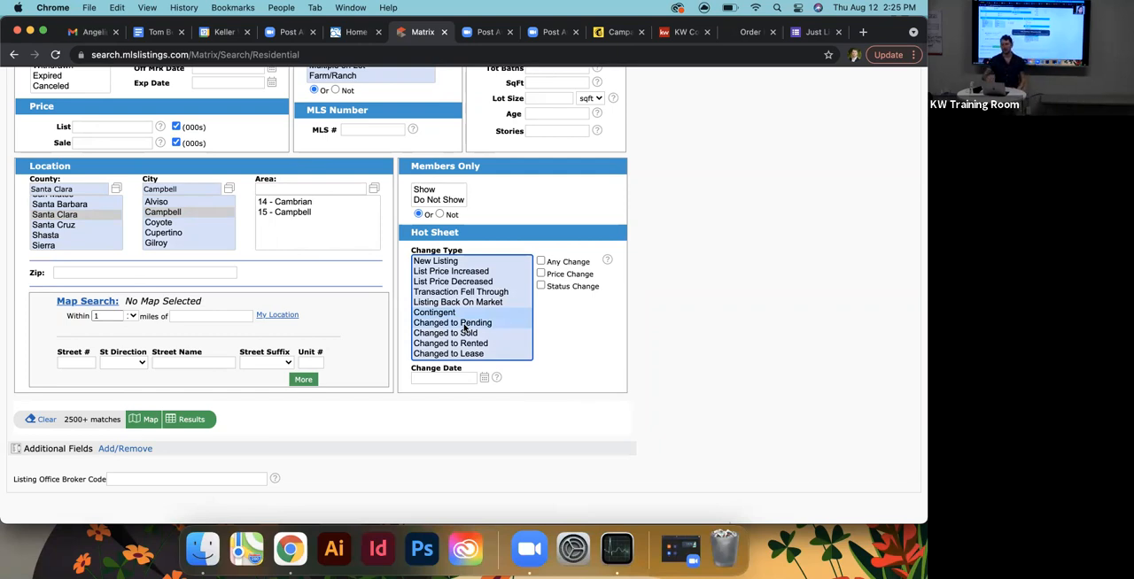
click(438, 378)
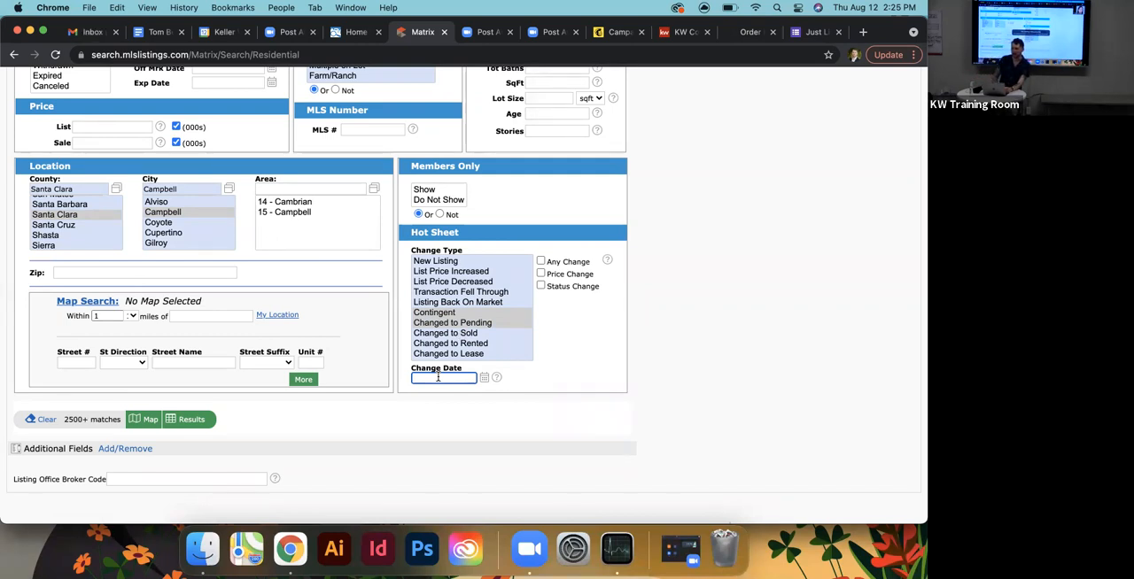
text(1)
key(BackSpace)
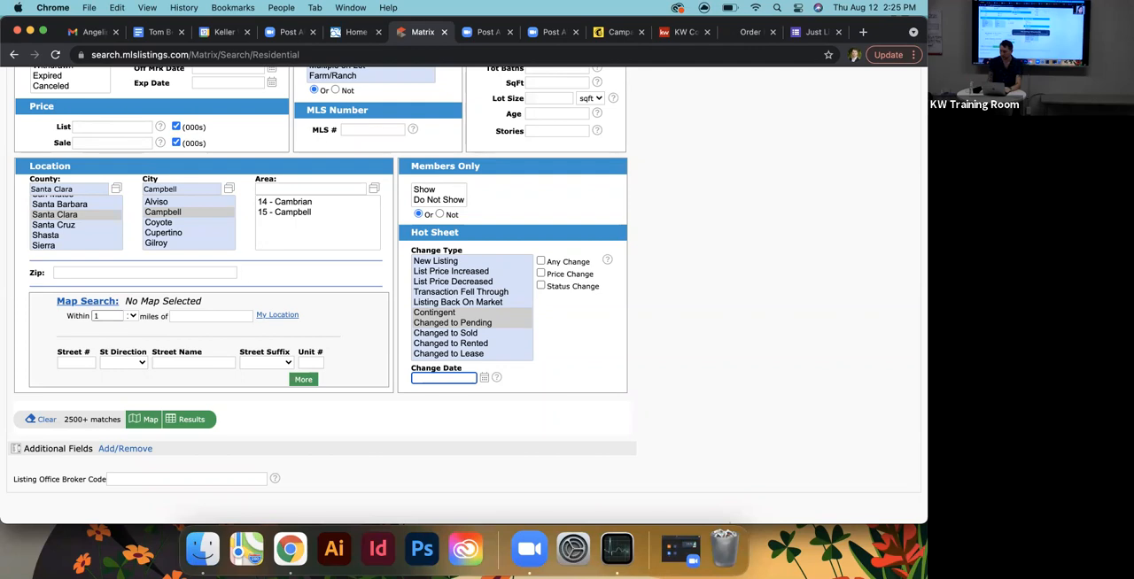
text(7/1/2021-)
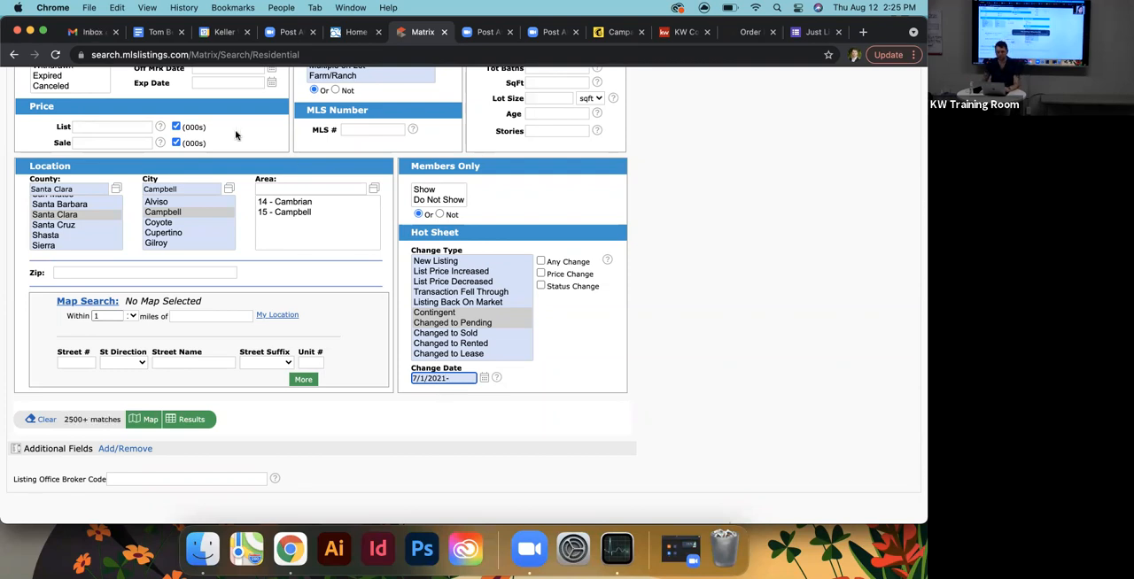
- Check the July 2021 month in Google Calendar for its last day and return to the Matrix search
click(213, 33)
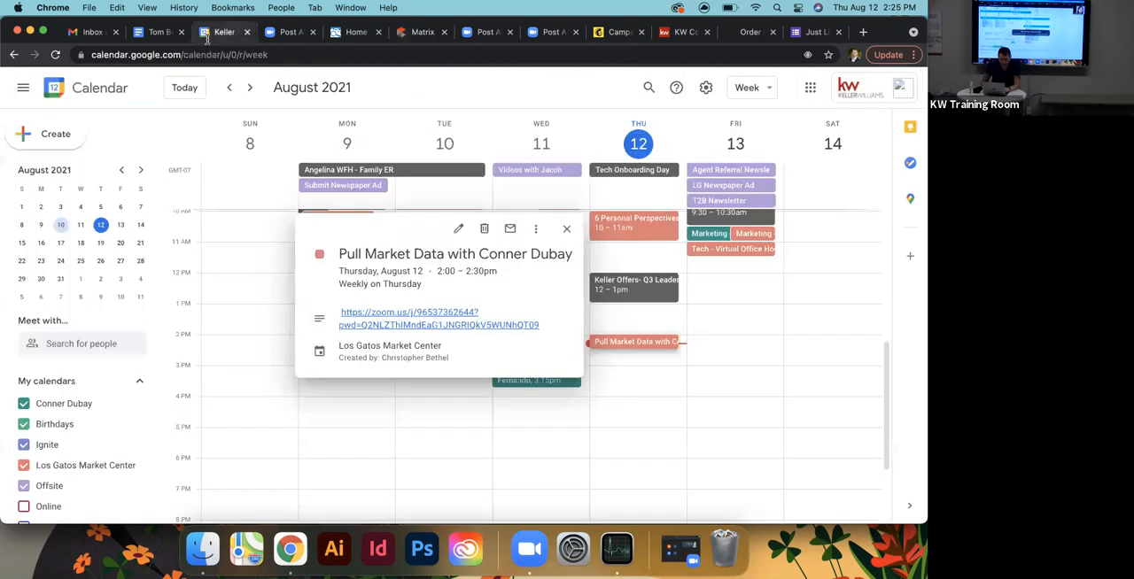
click(121, 169)
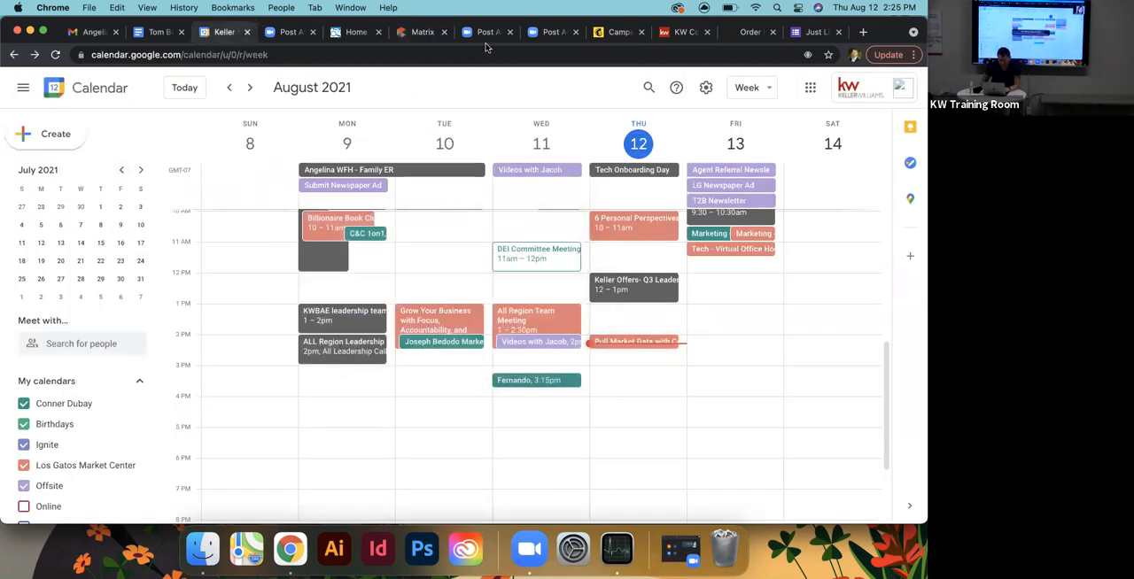
click(359, 33)
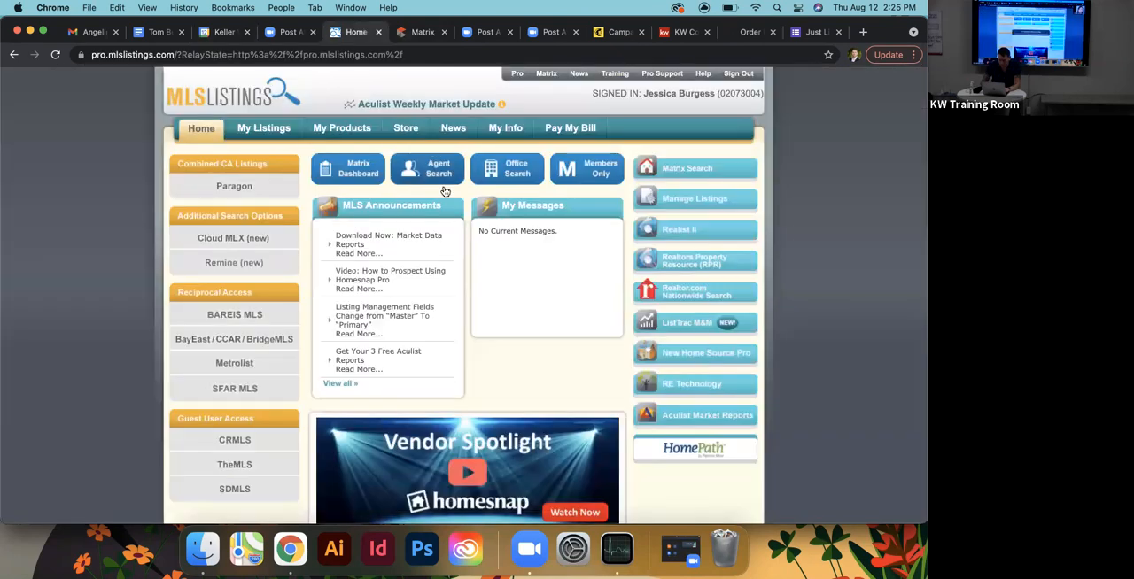
click(422, 39)
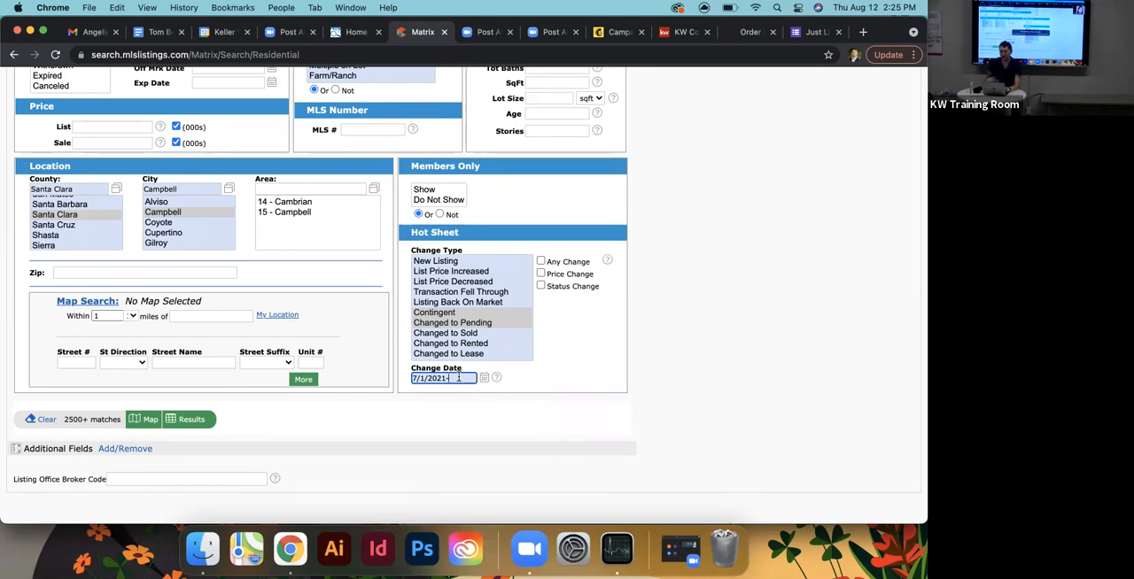
- Complete the Hot Sheet change date range with the end date 7/31/2021
text(7)
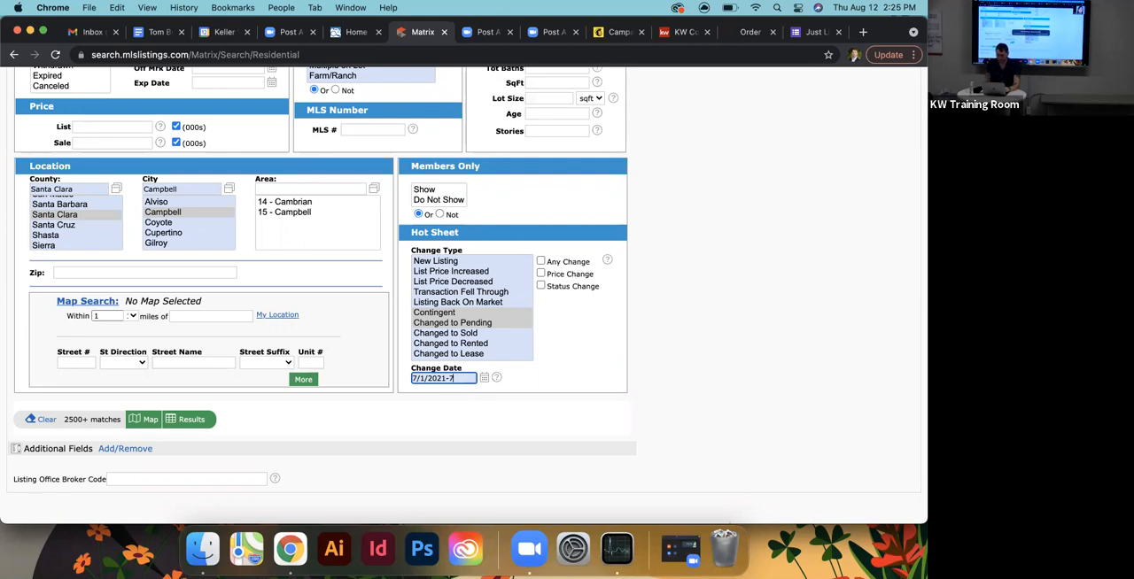
text(/31/2021)
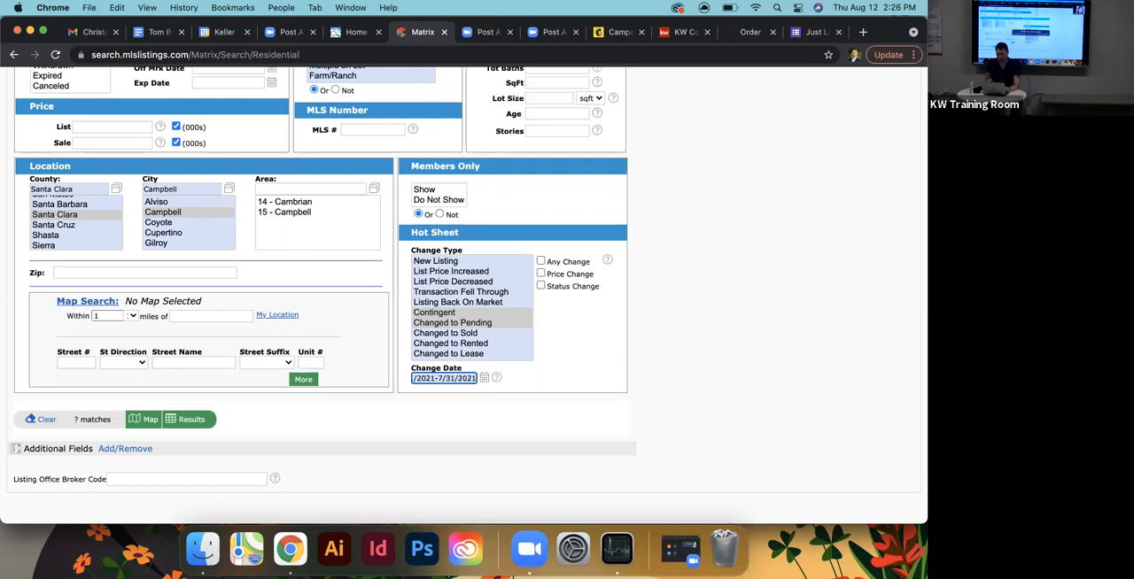
click(540, 394)
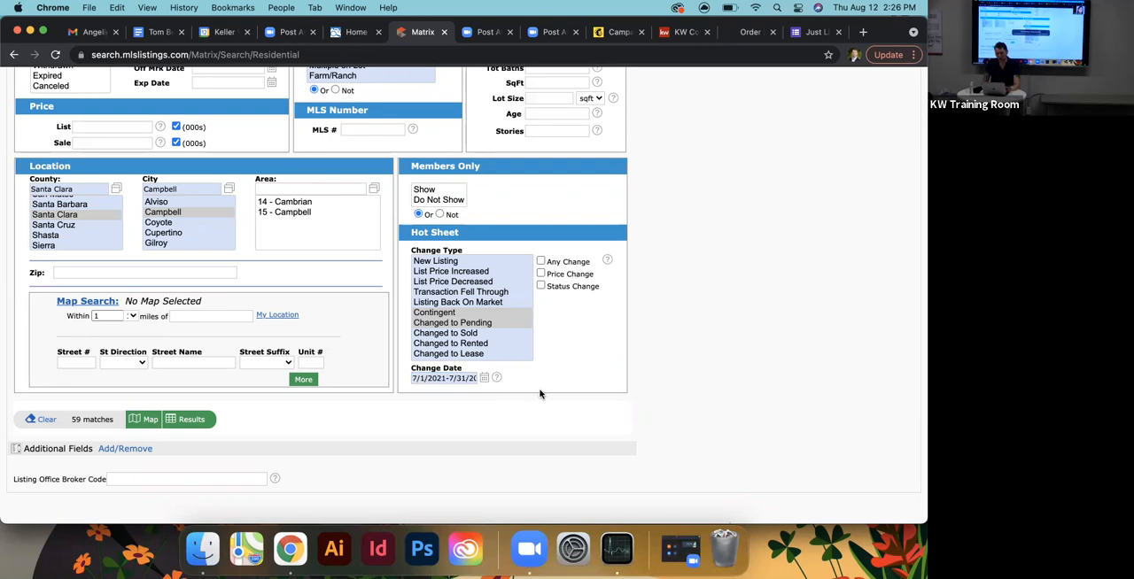
- Refresh the live match count for the Campbell search and open its results list
scroll(86, 223, up, 3)
scroll(86, 222, down, 3)
scroll(6, 251, up, 1)
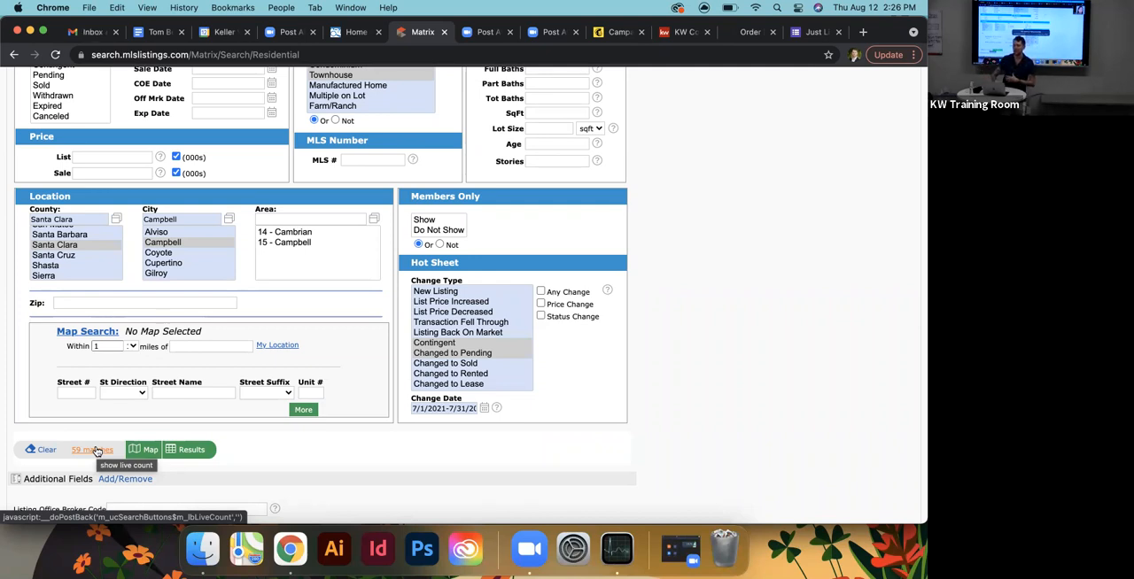
click(98, 451)
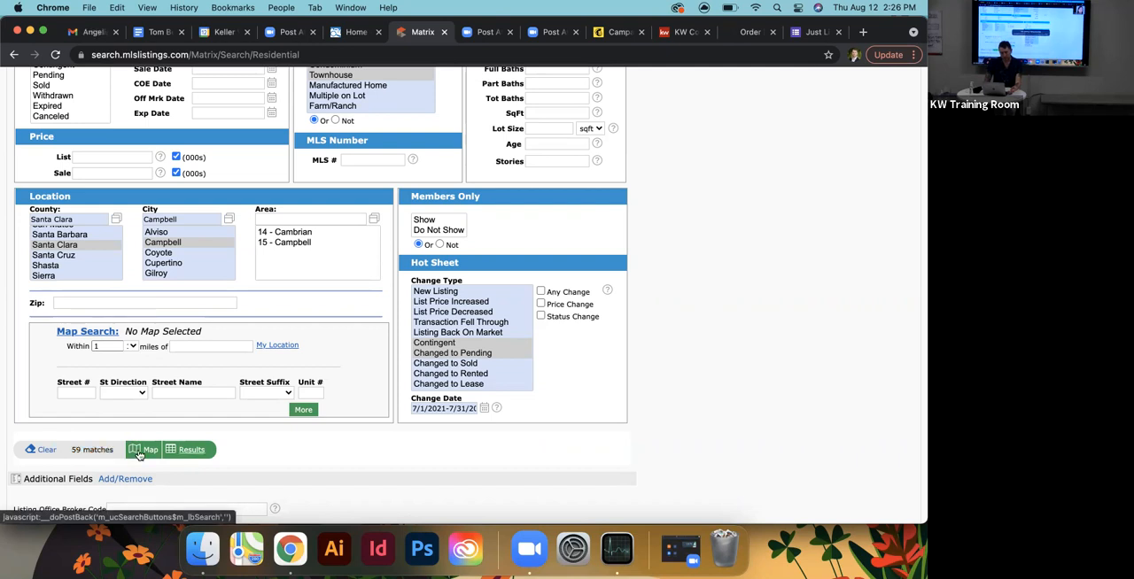
click(186, 451)
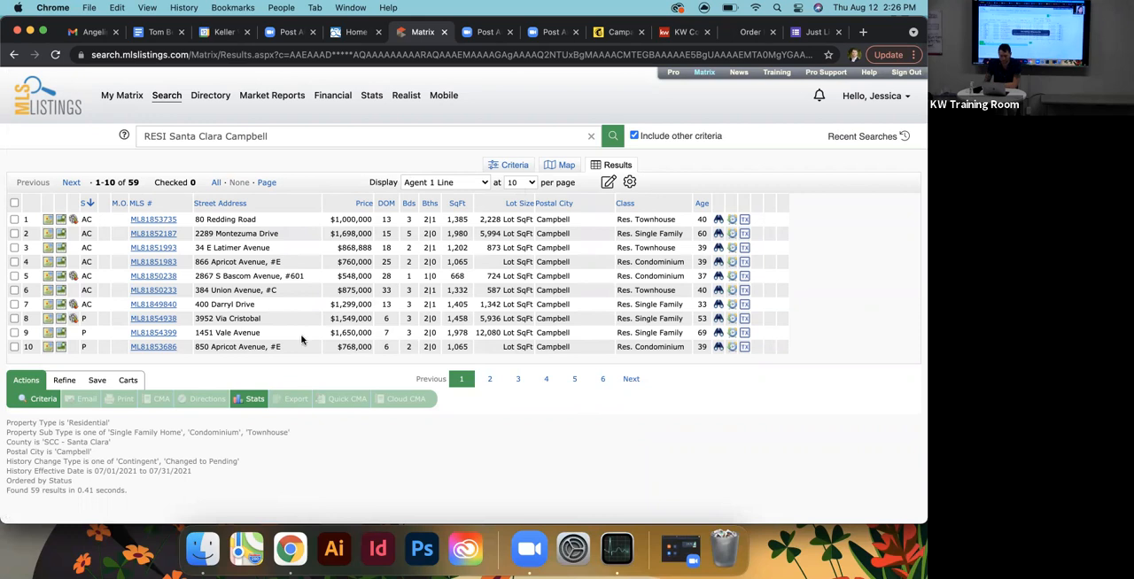
- Revise the Campbell search criteria to 3 beds and get the count of matching listings
click(39, 399)
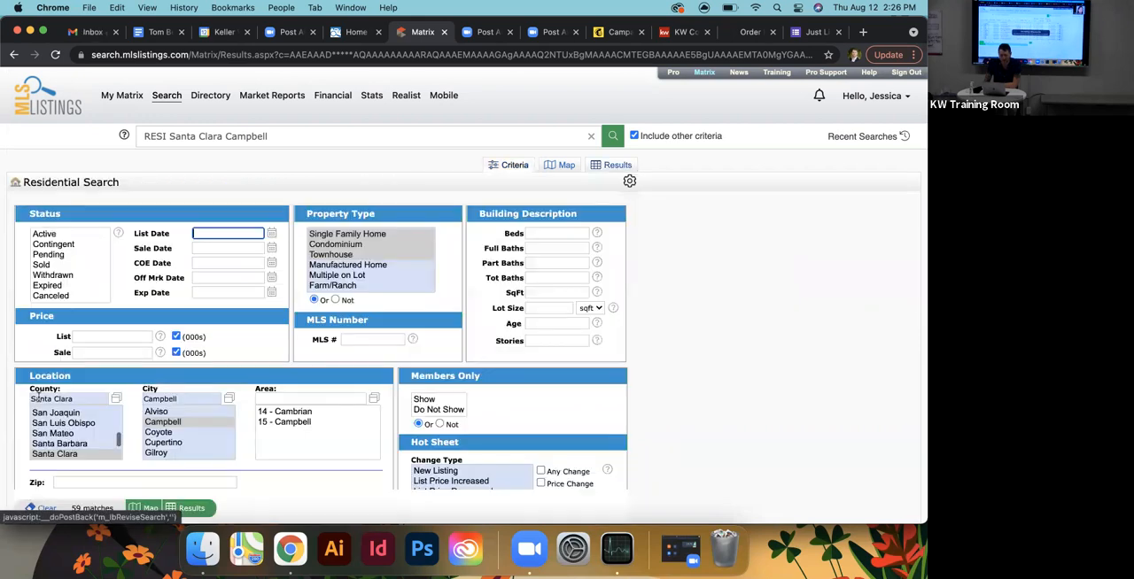
scroll(216, 319, down, 1)
scroll(292, 412, down, 1)
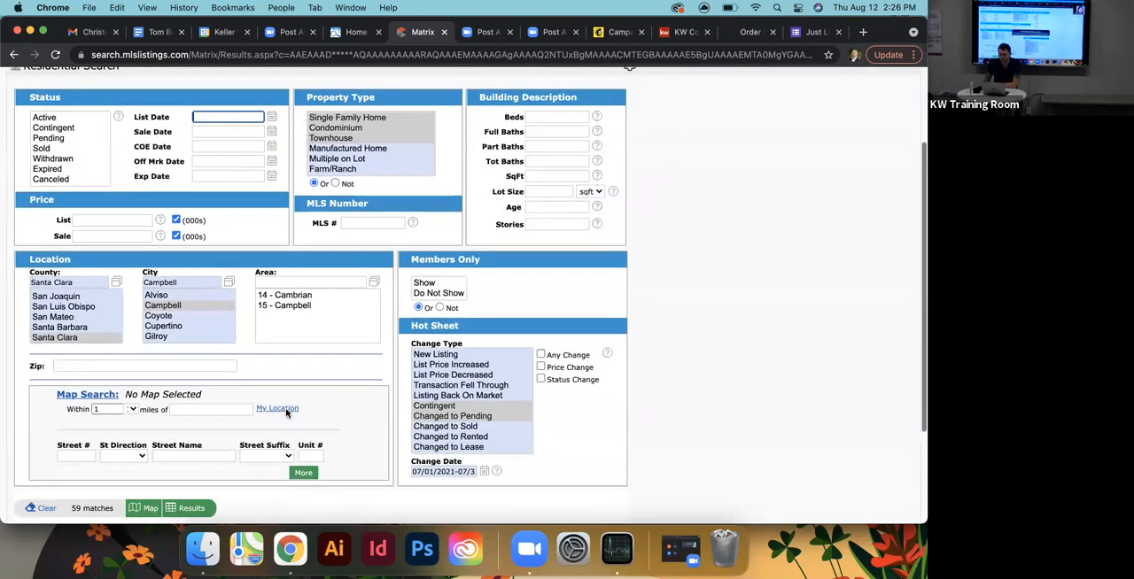
click(541, 91)
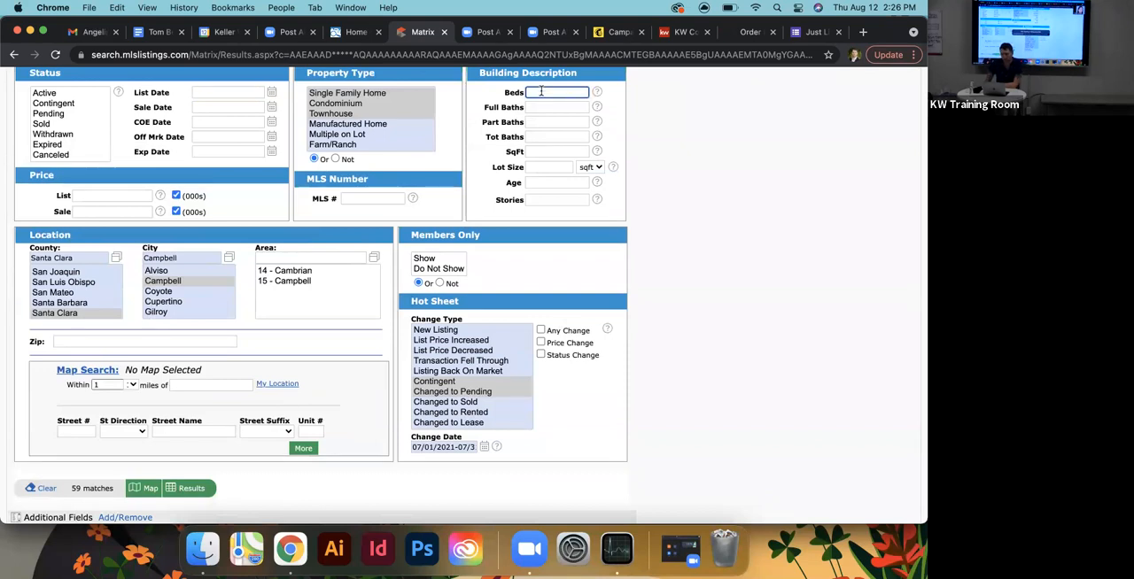
text(3)
click(533, 261)
scroll(266, 381, down, 2)
click(88, 431)
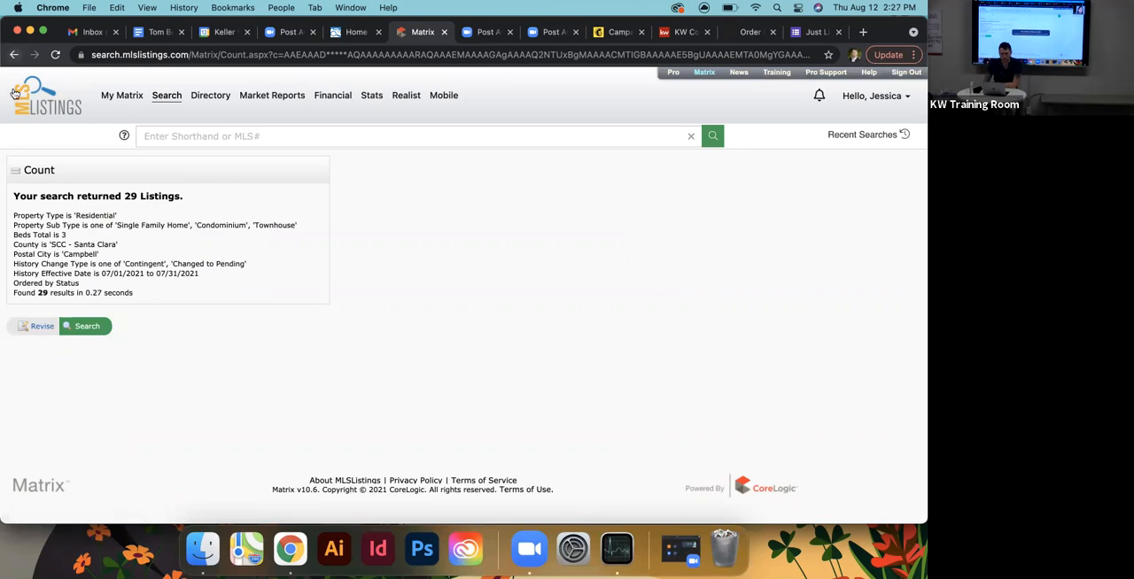
- Go back from the count page to the criteria and show the results of the 3-bed search
click(33, 326)
scroll(183, 390, down, 5)
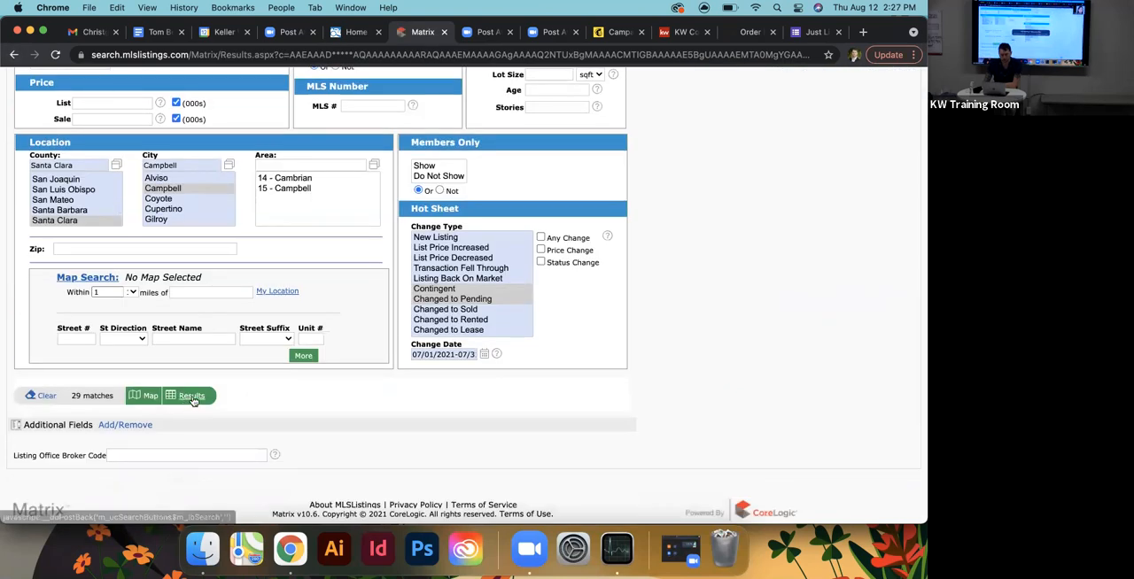
click(193, 397)
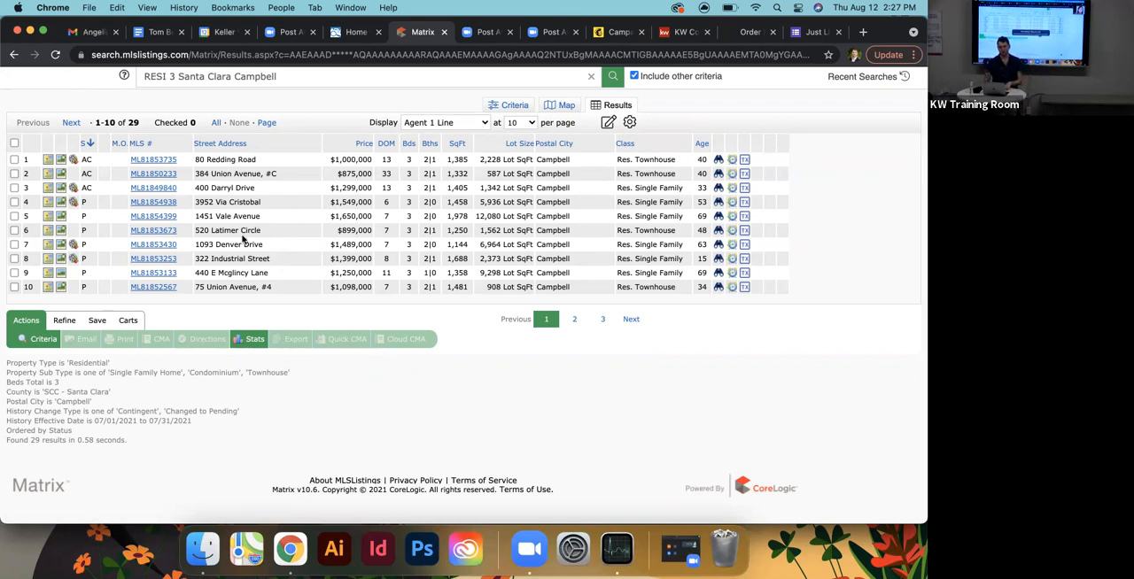
- Look through the full details of the fifth listing in the results, then return and review the search criteria
click(152, 218)
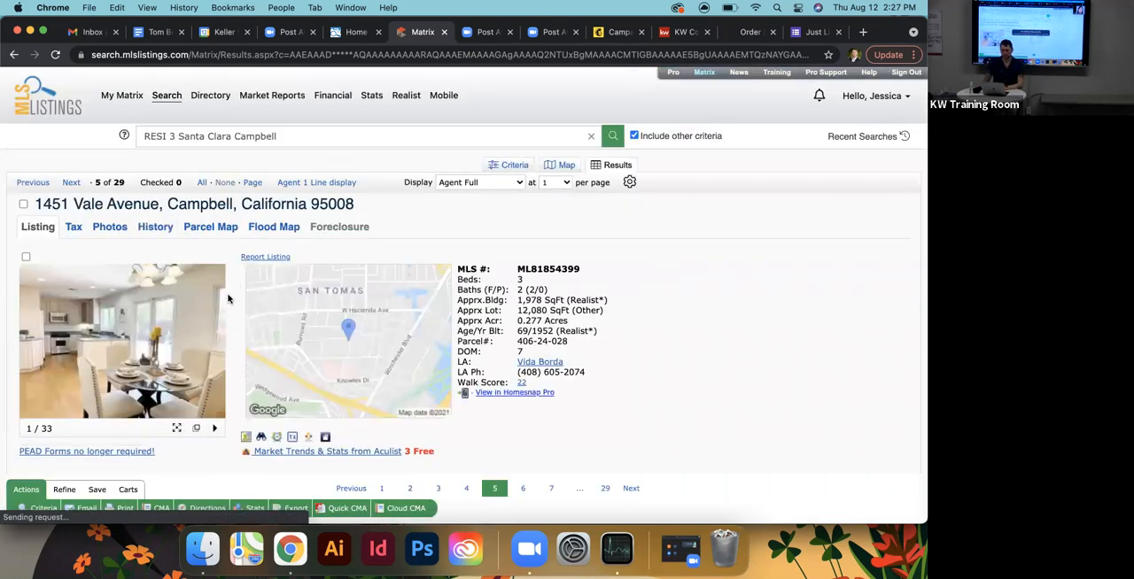
scroll(620, 316, down, 10)
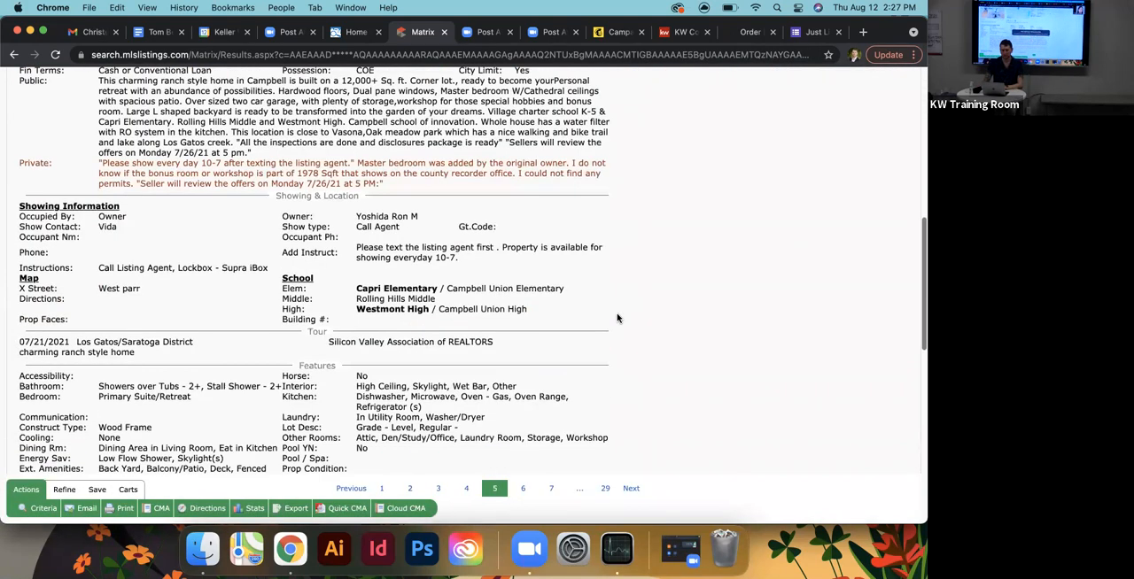
scroll(617, 316, up, 10)
click(15, 55)
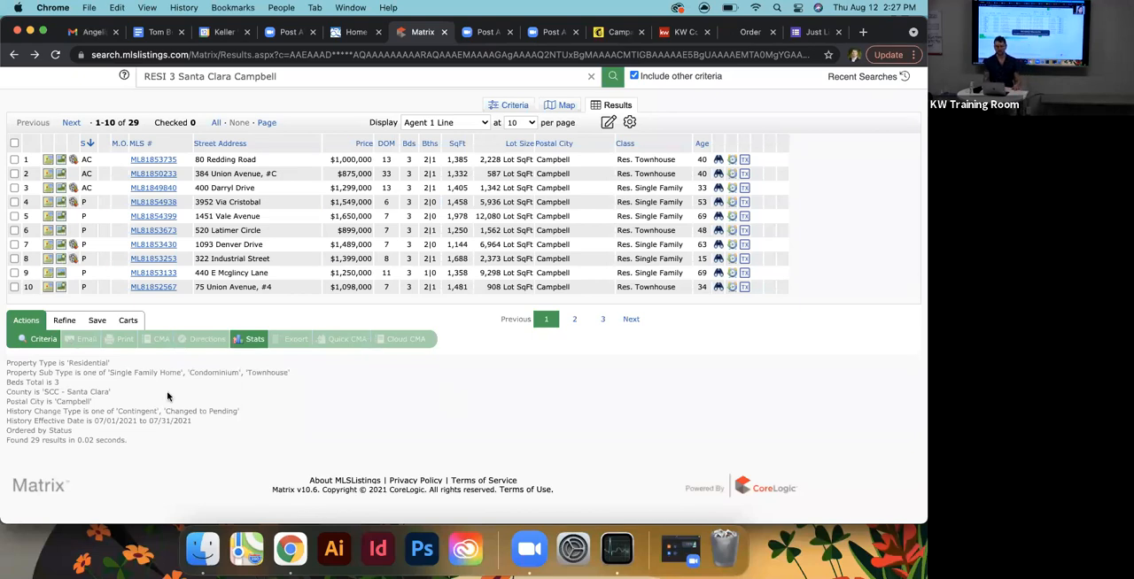
click(43, 342)
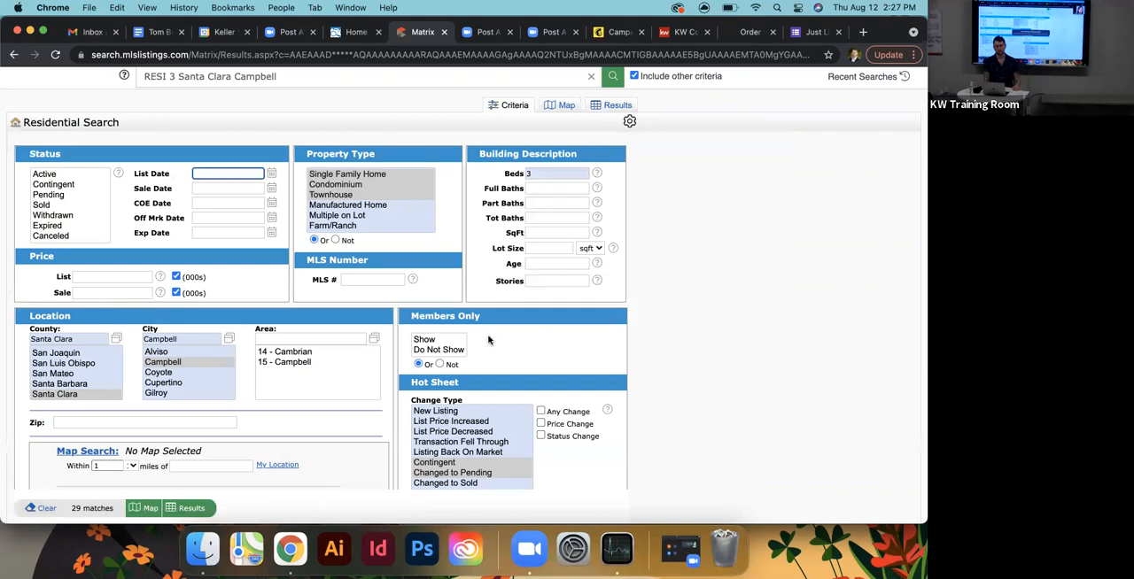
scroll(661, 331, down, 3)
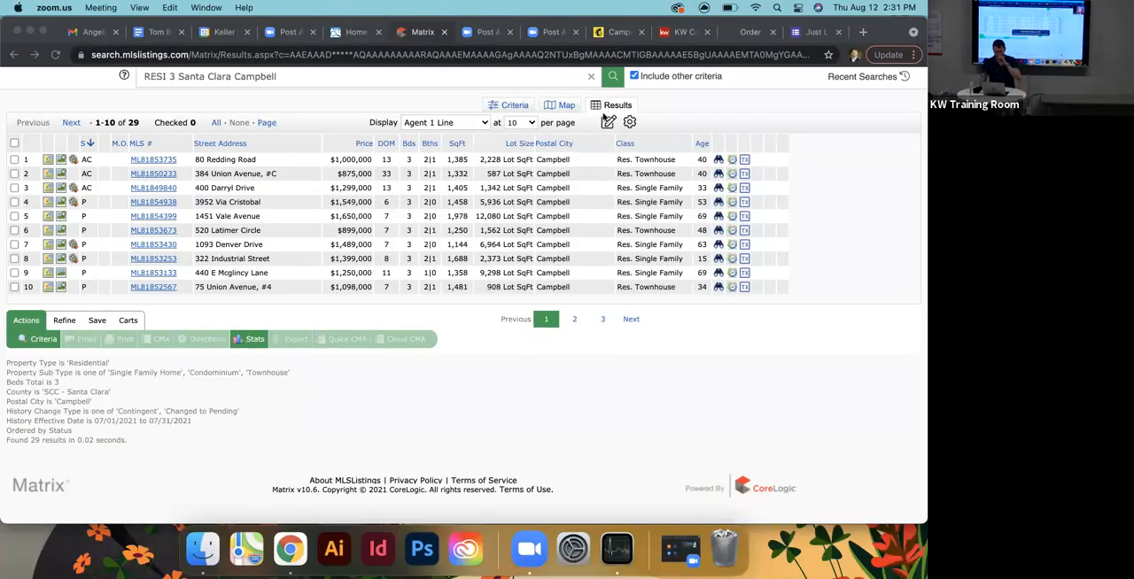
- View the display management options for the Agent 1 Line results layout and close them without changes
click(608, 124)
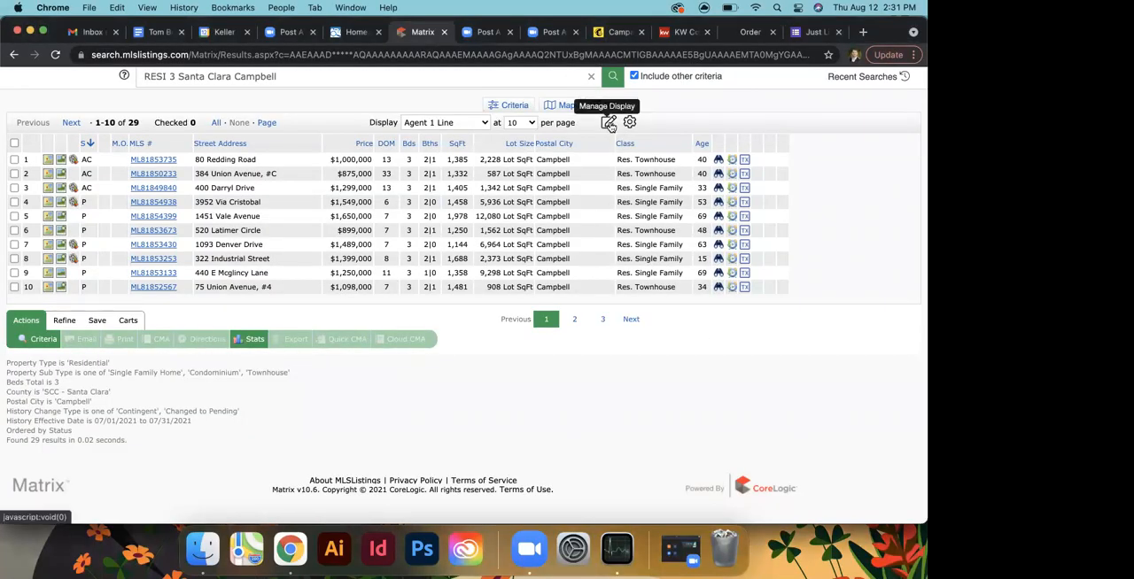
click(607, 122)
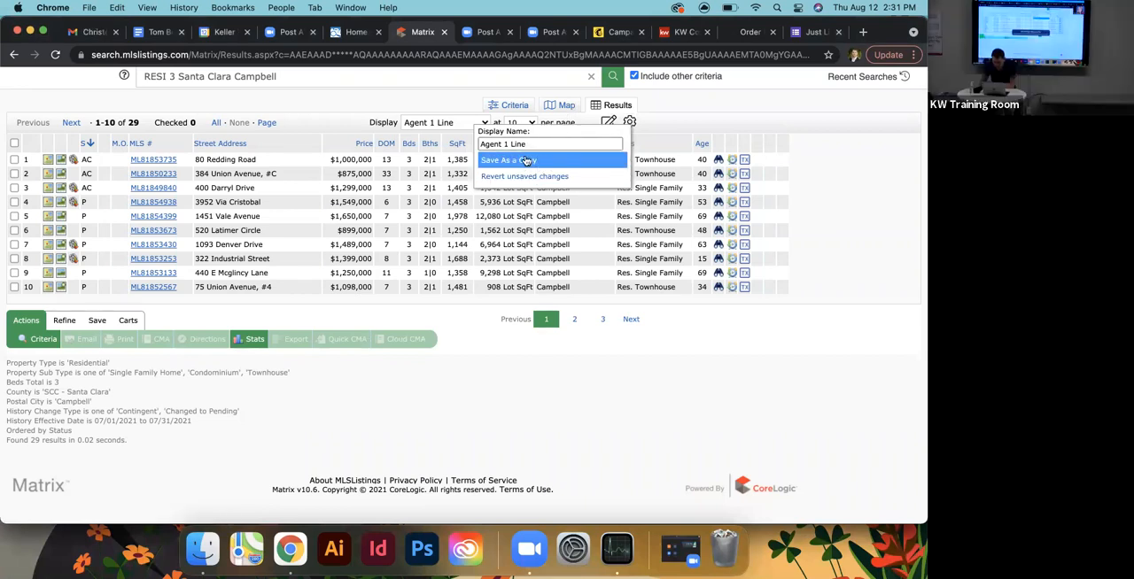
click(670, 122)
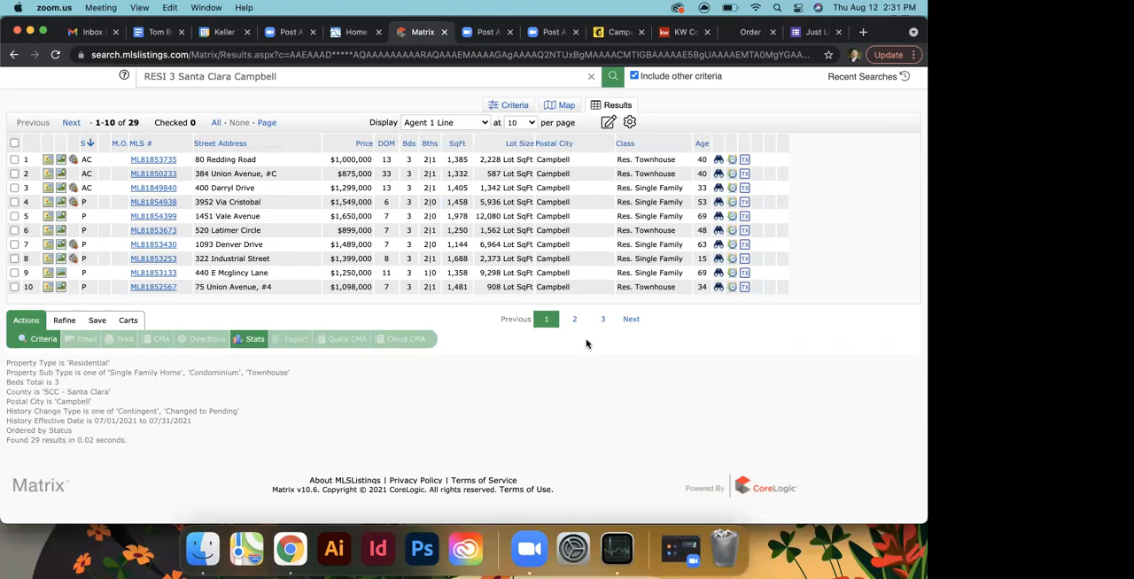
- Narrow the Street Address column slightly in the results list
click(320, 145)
mouse_move(322, 143)
mouse_down()
mouse_move(185, 121)
mouse_move(308, 155)
mouse_up()
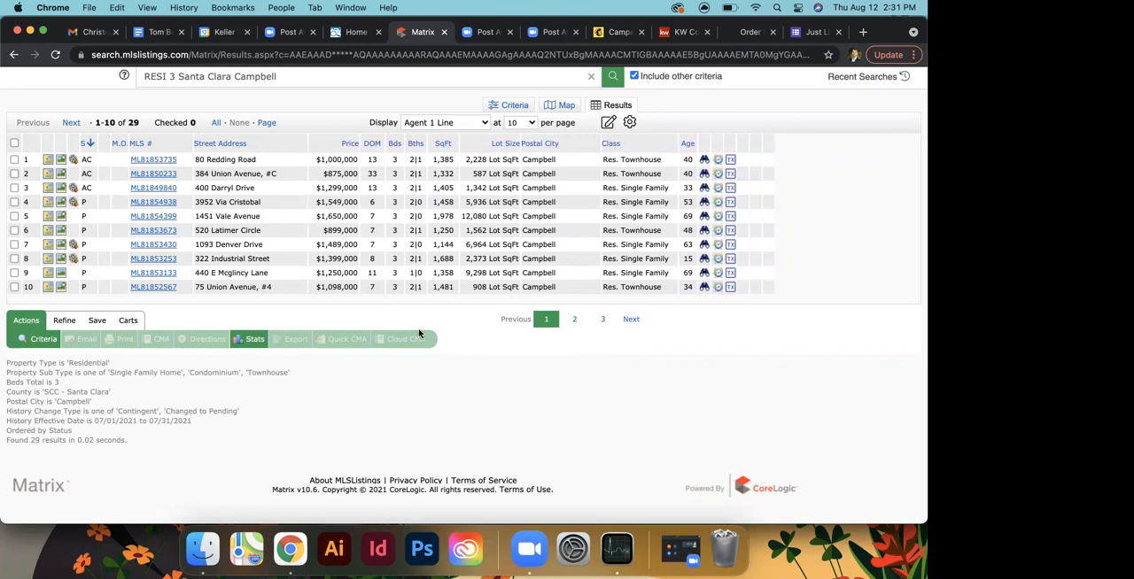